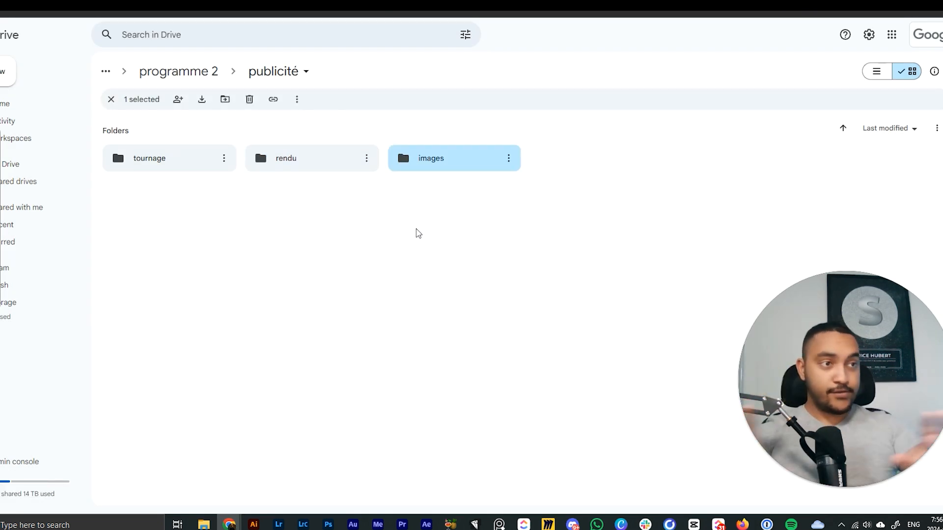
Step: Open the tournage folder in publicité and create a subfolder named 2024 in it
{"action": "left_click", "coordinate": [426, 237]}
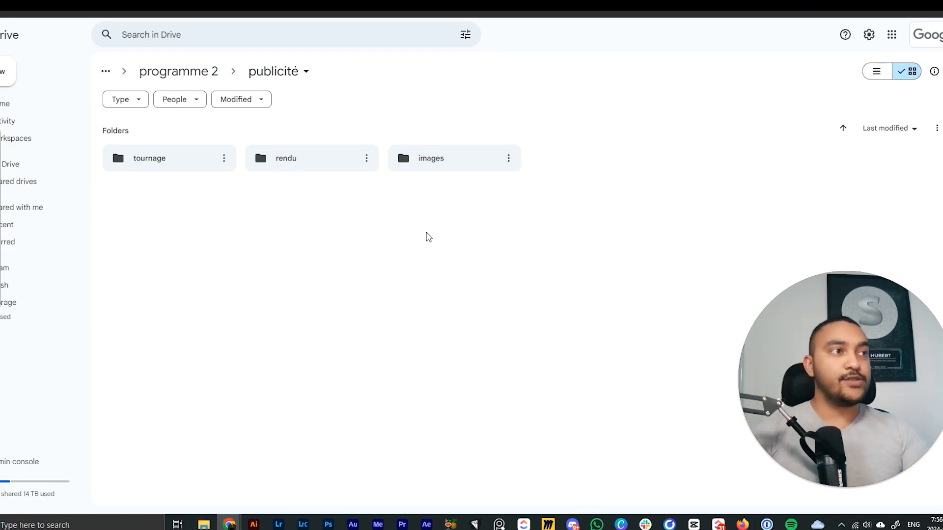
{"action": "left_click", "coordinate": [185, 172]}
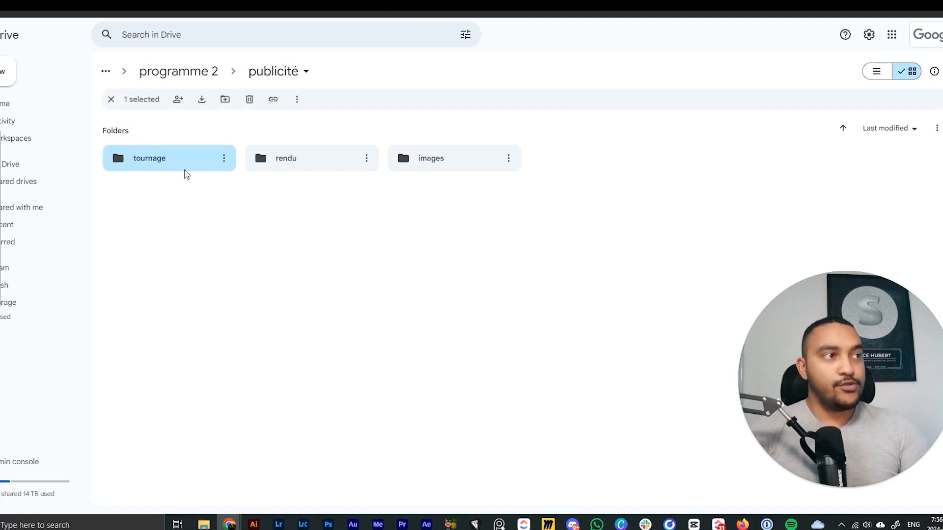
{"action": "double_click", "coordinate": [201, 168]}
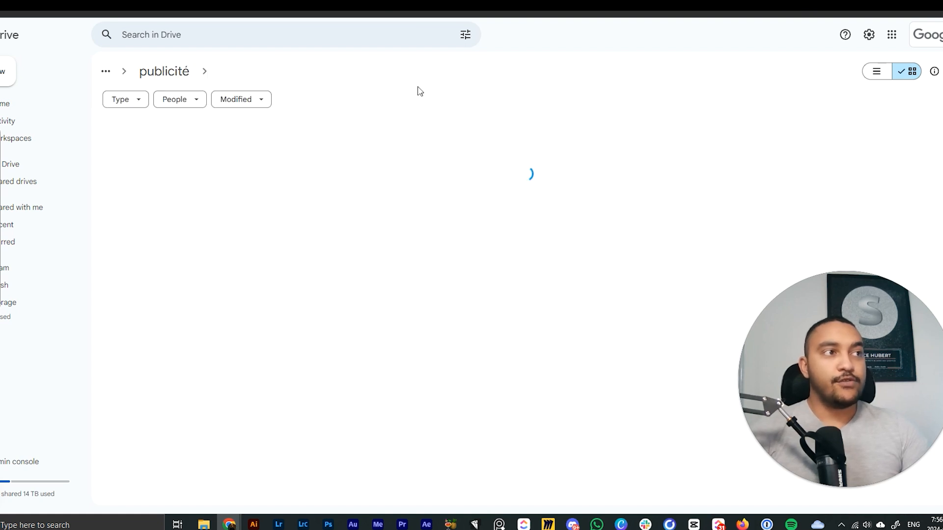
{"action": "right_click", "coordinate": [364, 180]}
{"action": "left_click", "coordinate": [419, 191]}
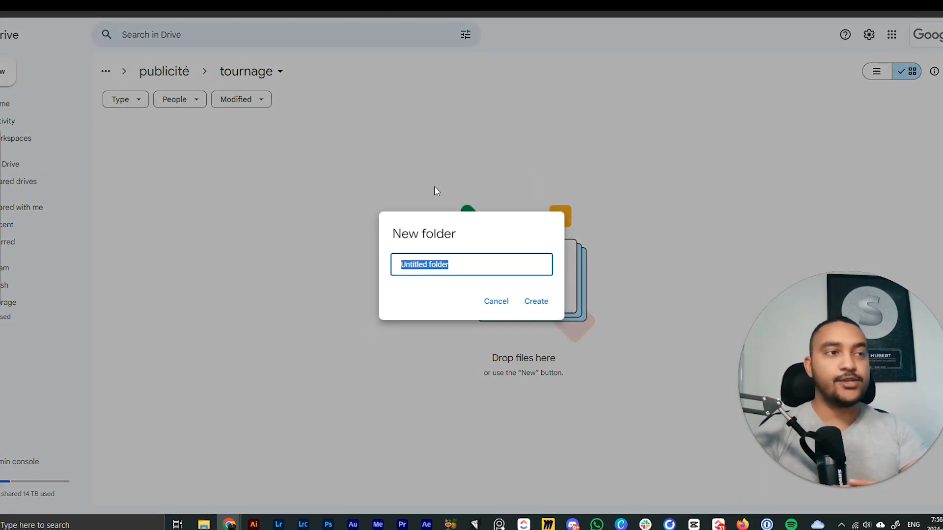
{"action": "type", "text": "2024"}
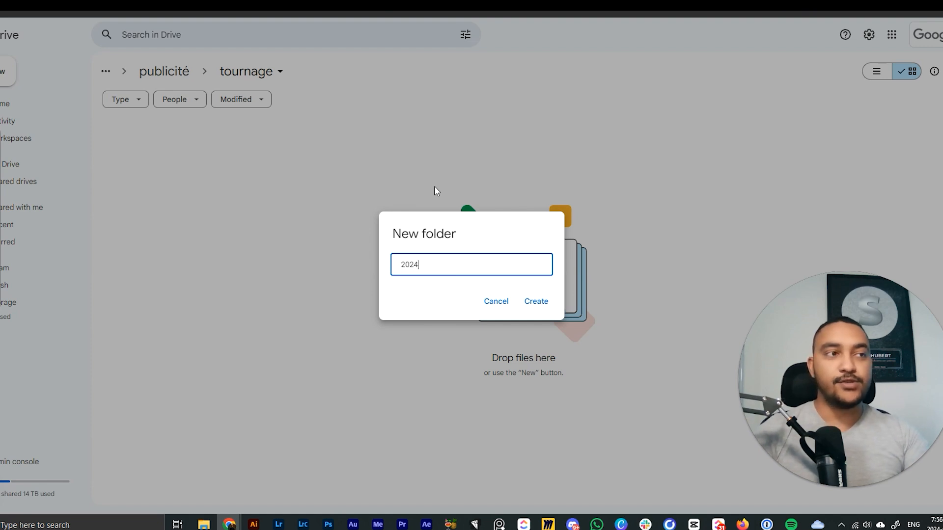
{"action": "left_click", "coordinate": [533, 301]}
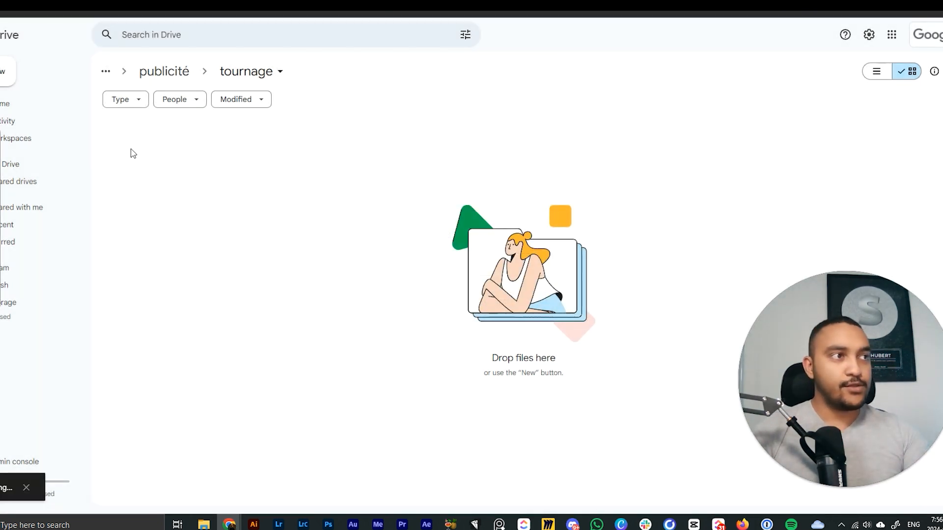
Step: Create a subfolder named "juin 2024" inside the 2024 folder
{"action": "double_click", "coordinate": [154, 156]}
{"action": "right_click", "coordinate": [273, 216]}
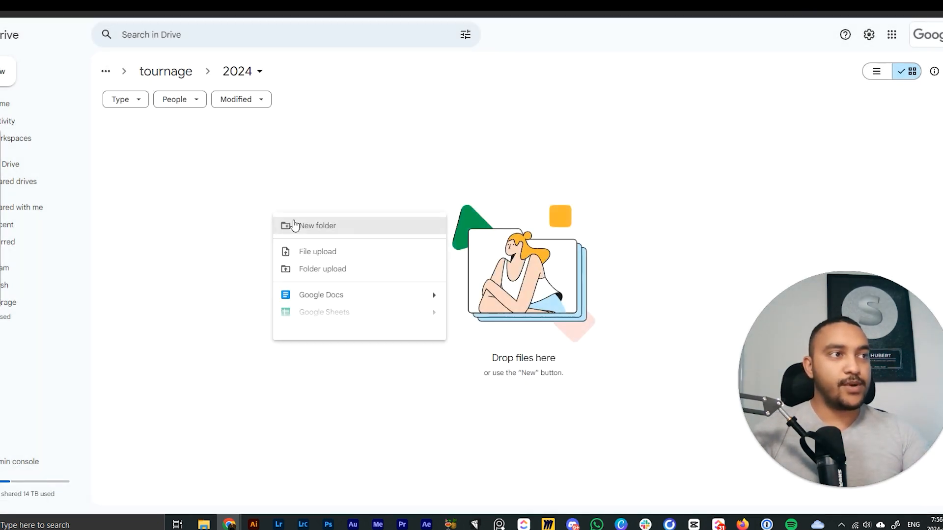
{"action": "left_click", "coordinate": [295, 225]}
{"action": "type", "text": "juin "}
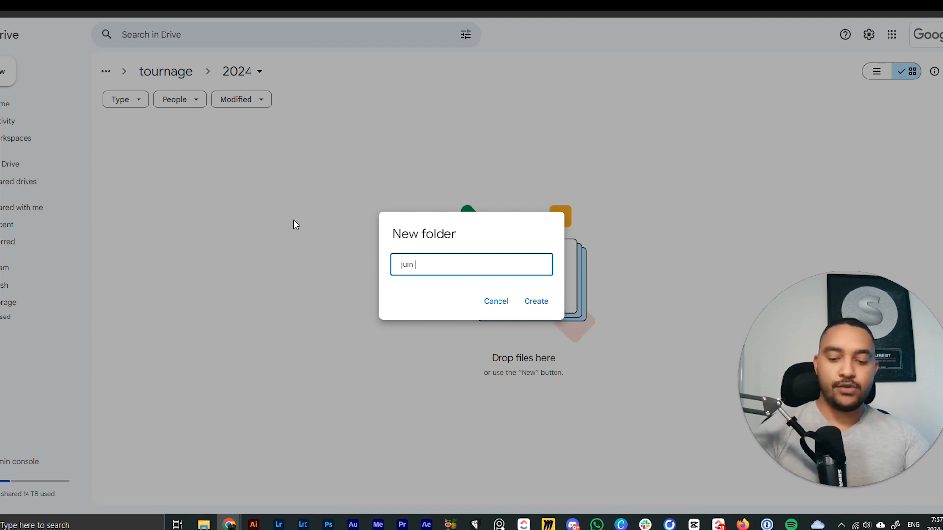
{"action": "type", "text": "2024"}
{"action": "key", "text": "Return"}
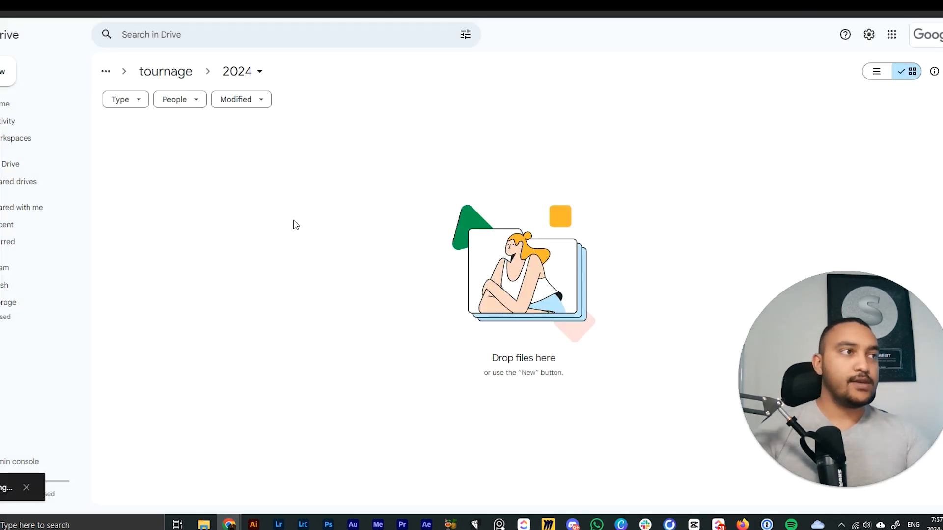
Step: Check the juin 2024 folder and the folder levels above it, ending back in publicité
{"action": "double_click", "coordinate": [162, 156]}
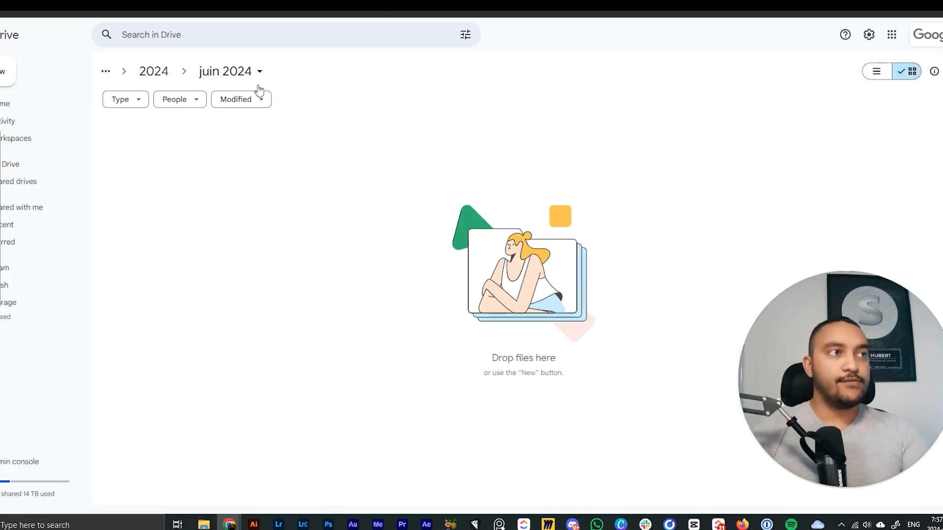
{"action": "left_click", "coordinate": [166, 74]}
{"action": "left_click", "coordinate": [175, 75]}
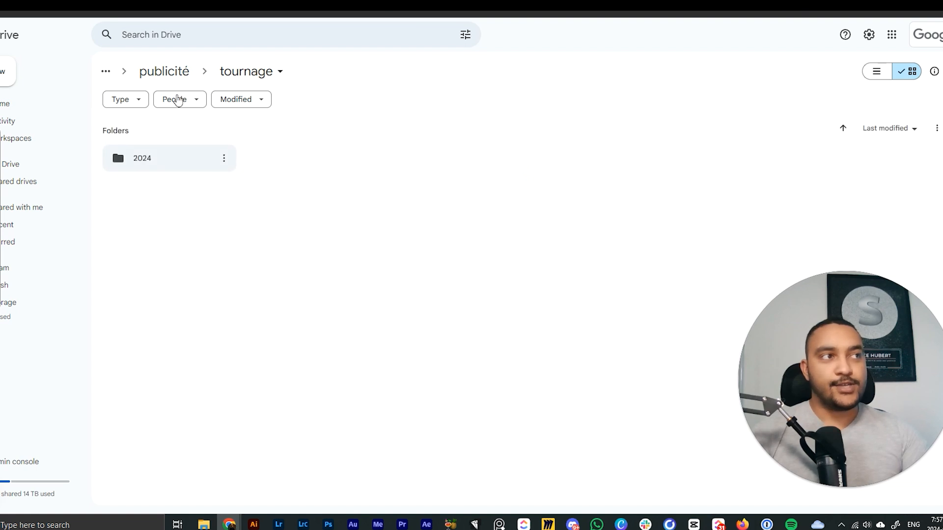
{"action": "left_click", "coordinate": [167, 74]}
{"action": "double_click", "coordinate": [179, 168]}
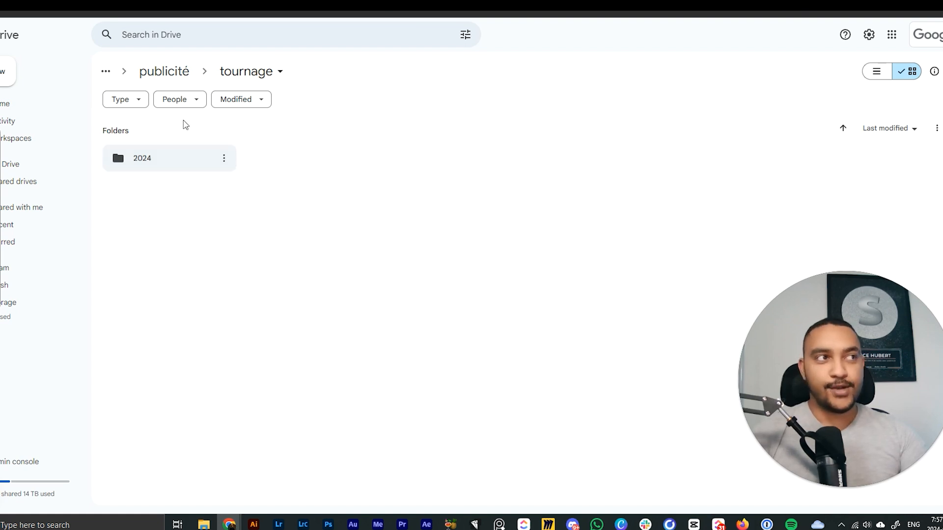
{"action": "left_click", "coordinate": [167, 72]}
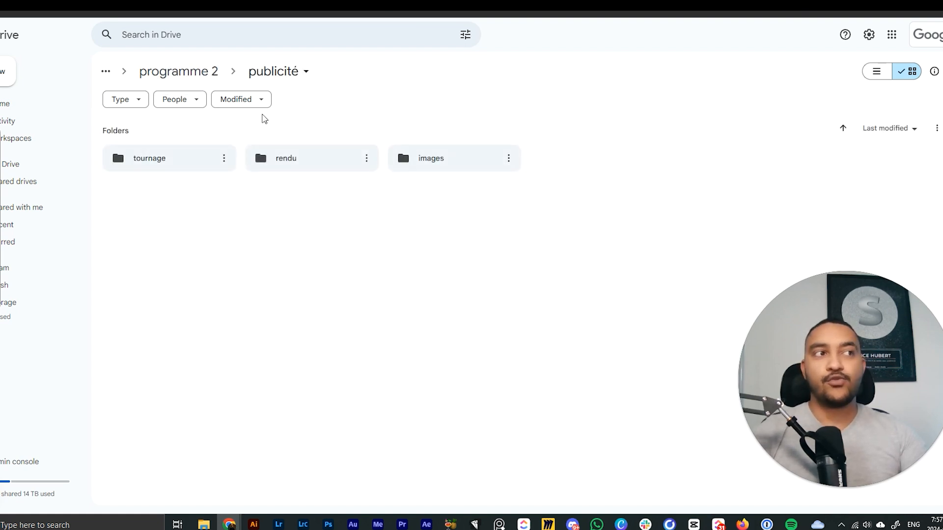
Step: Open the rendu folder and create a subfolder named VSL in it
{"action": "double_click", "coordinate": [326, 167]}
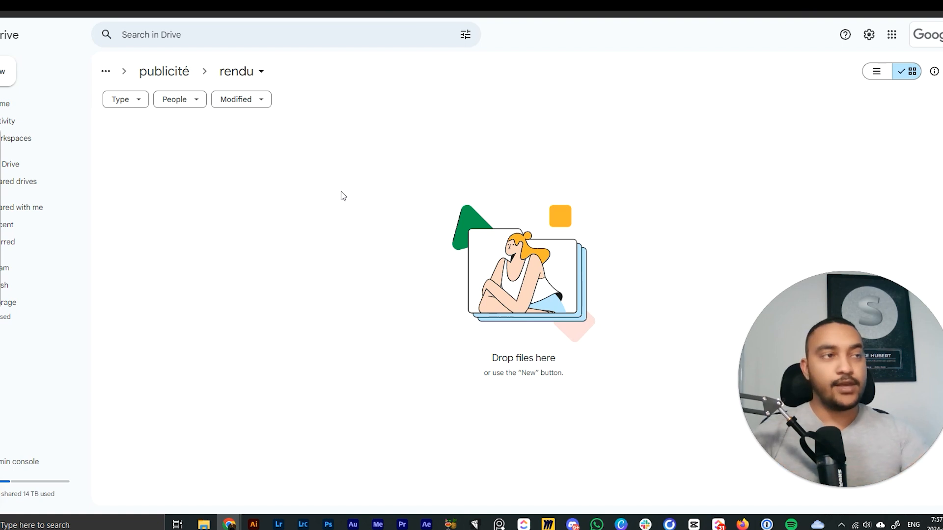
{"action": "right_click", "coordinate": [342, 194]}
{"action": "left_click", "coordinate": [373, 205]}
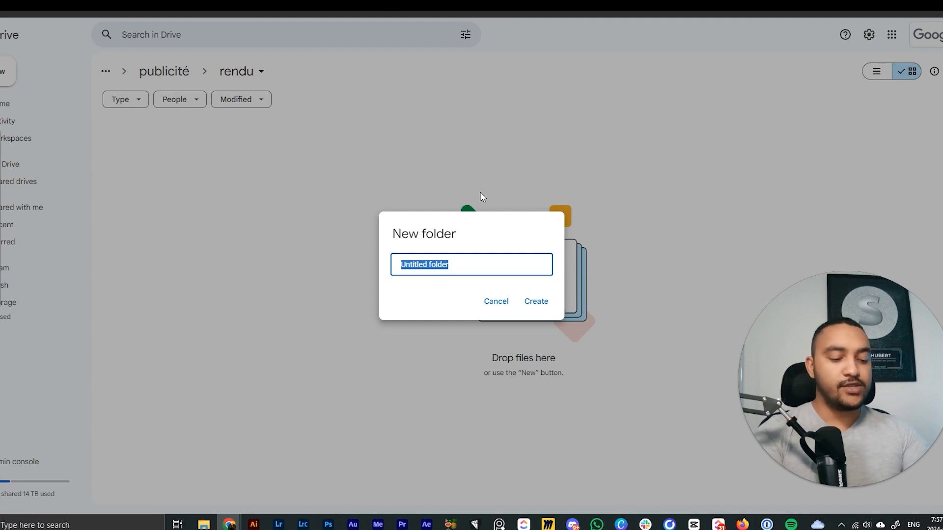
{"action": "type", "text": "VSL"}
{"action": "key", "text": "Return"}
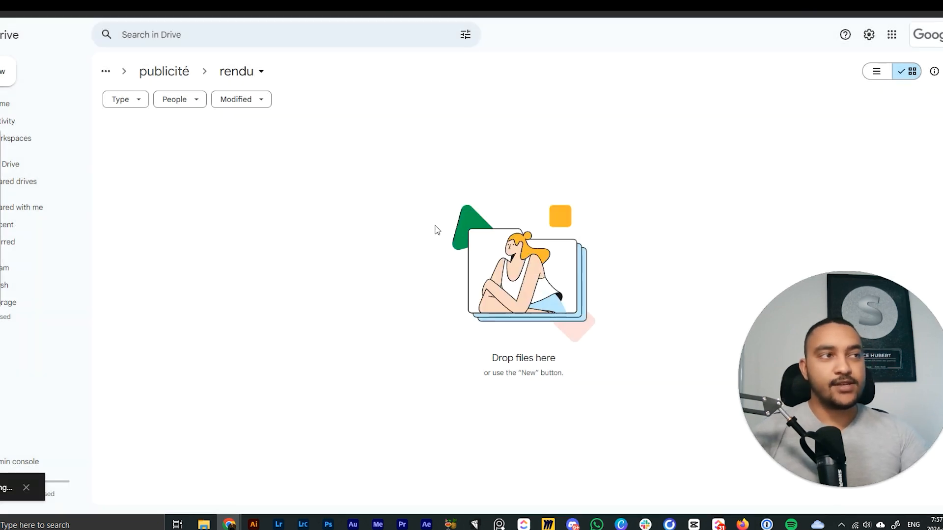
Step: Create a folder named WEBINAIRE beside VSL in the rendu folder
{"action": "right_click", "coordinate": [335, 189]}
{"action": "left_click", "coordinate": [384, 212]}
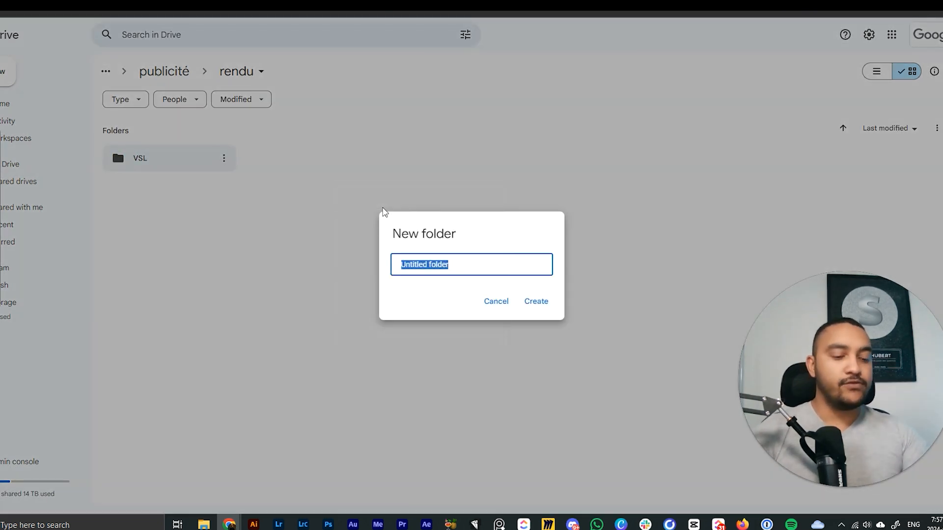
{"action": "type", "text": "WEBINAIRE"}
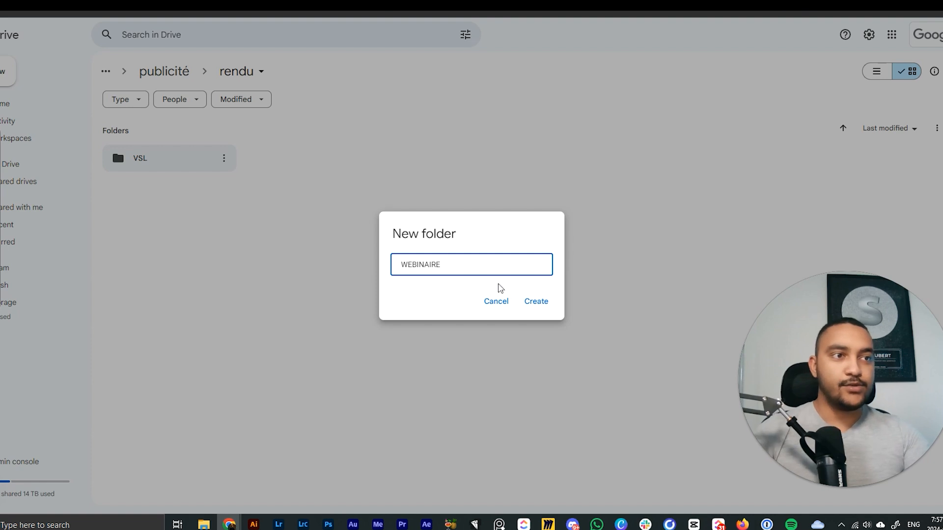
{"action": "left_click", "coordinate": [535, 300]}
{"action": "left_click", "coordinate": [474, 239]}
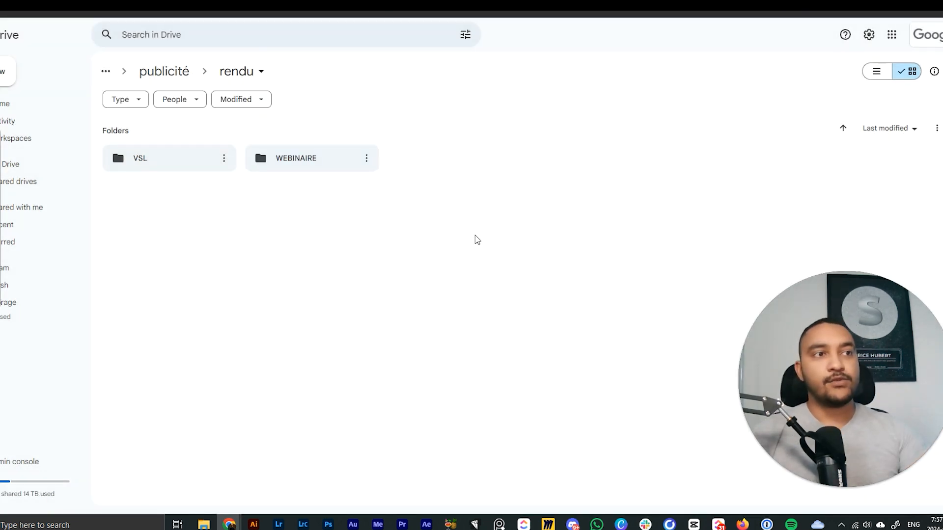
Step: Create a COACHING SPORTIF folder in rendu and move the VSL and WEBINAIRE folders into it
{"action": "right_click", "coordinate": [468, 219]}
{"action": "left_click", "coordinate": [468, 220]}
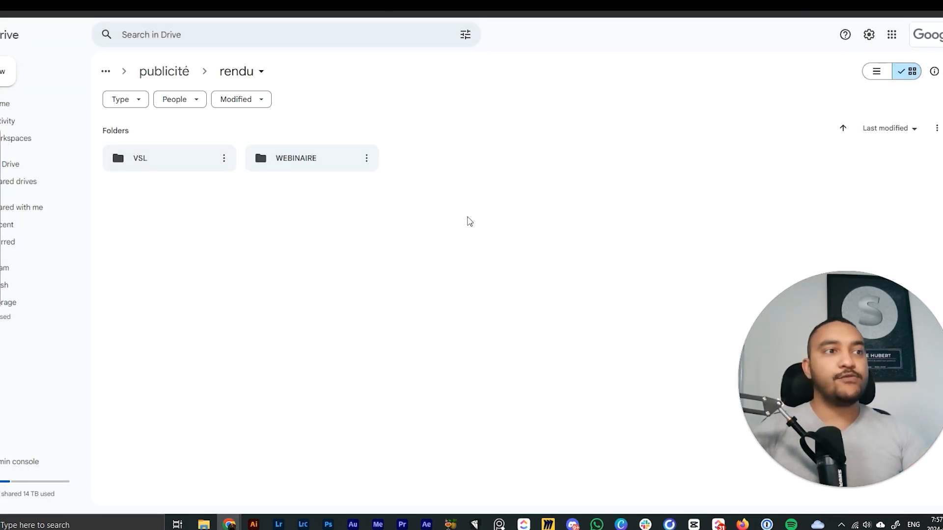
{"action": "right_click", "coordinate": [467, 219]}
{"action": "left_click", "coordinate": [490, 229]}
{"action": "type", "text": "C"}
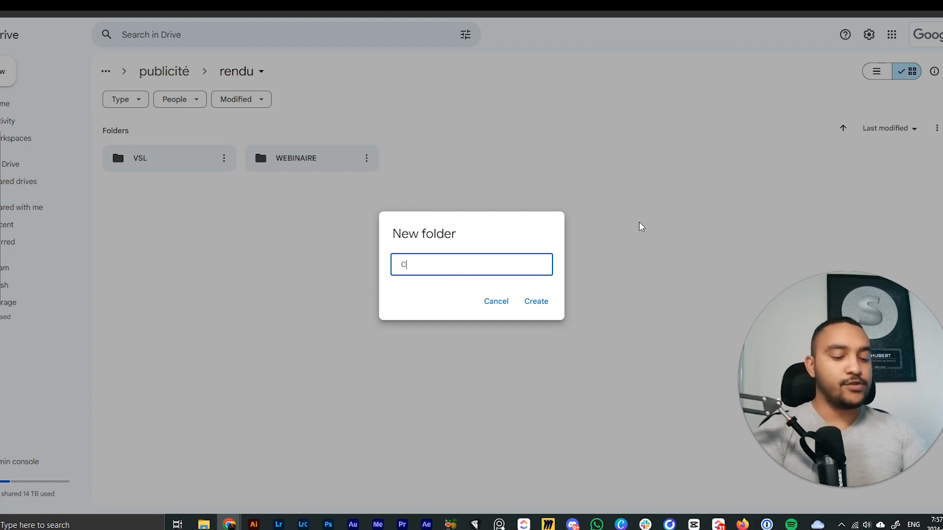
{"action": "type", "text": "OACHING SPRINT"}
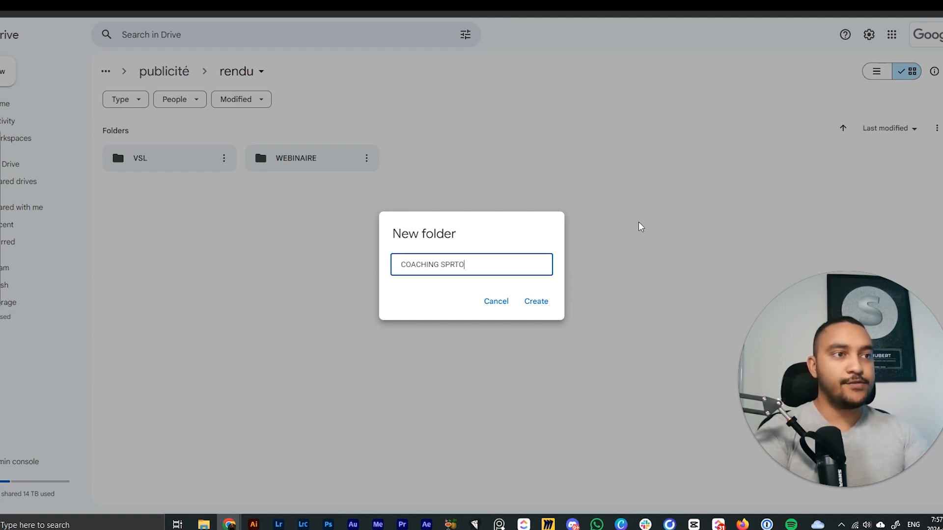
{"action": "key", "text": "Return"}
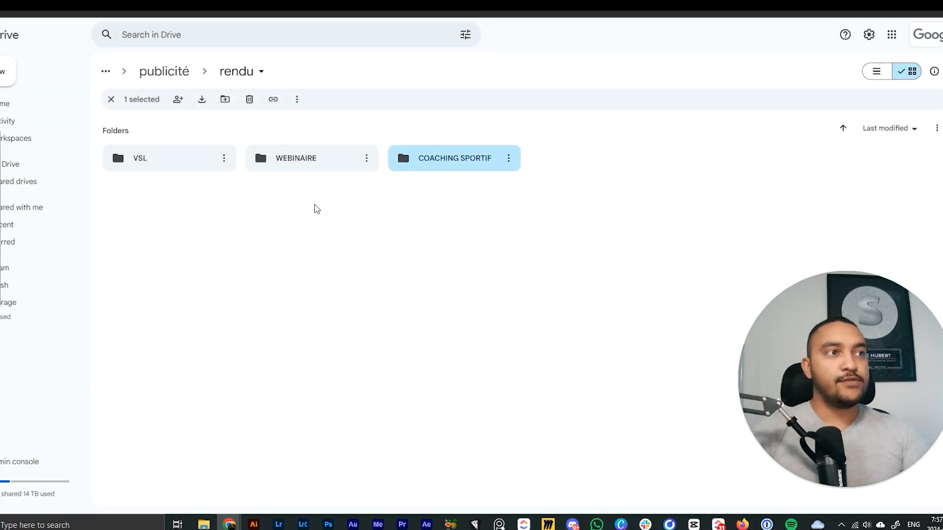
{"action": "left_click_drag", "start_coordinate": [315, 205], "coordinate": [434, 171]}
{"action": "left_click", "coordinate": [602, 291]}
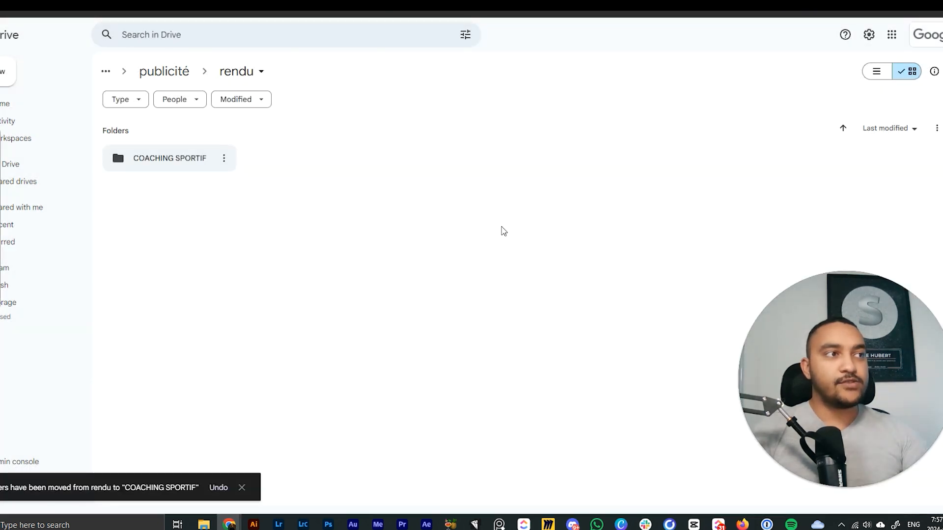
Step: Create a folder named LIVRE DE RECETTE beside COACHING SPORTIF in the rendu folder
{"action": "right_click", "coordinate": [502, 227]}
{"action": "left_click", "coordinate": [547, 239]}
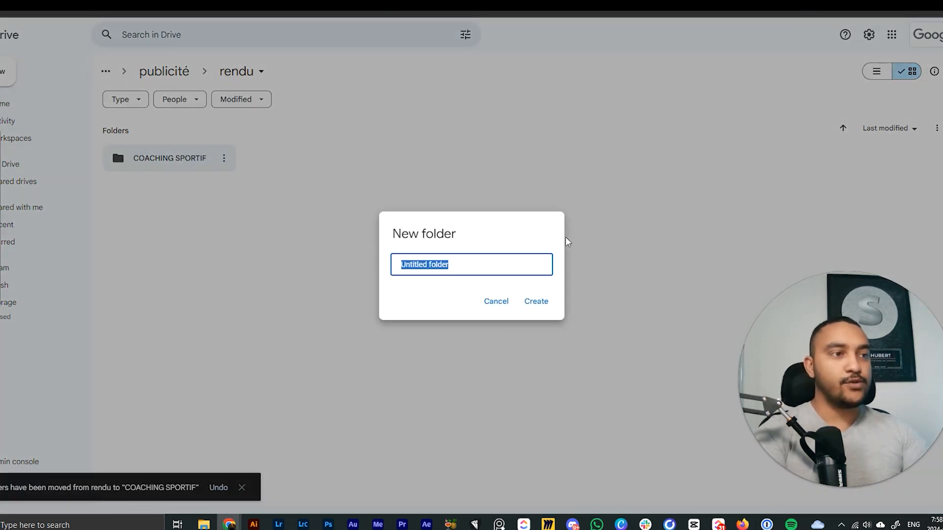
{"action": "type", "text": "LIVRE DE RECETTE"}
{"action": "left_click", "coordinate": [542, 300]}
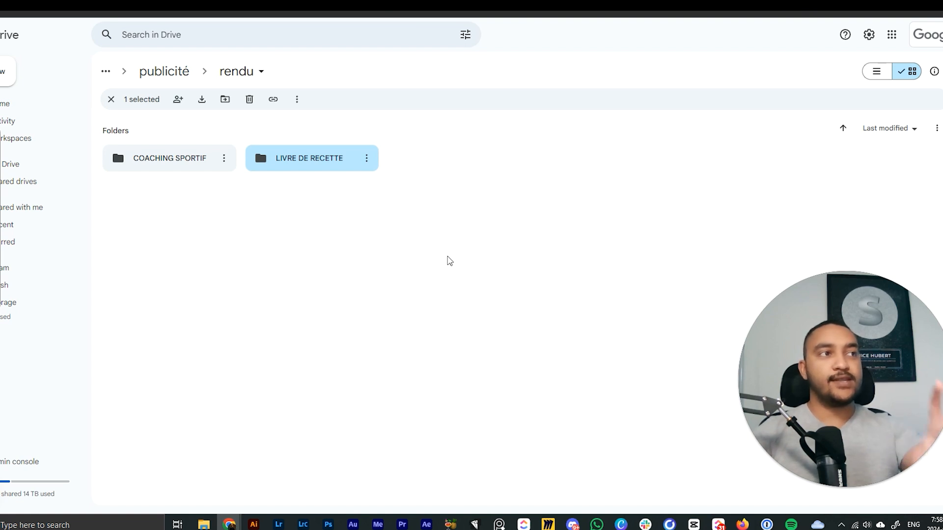
{"action": "left_click", "coordinate": [394, 217]}
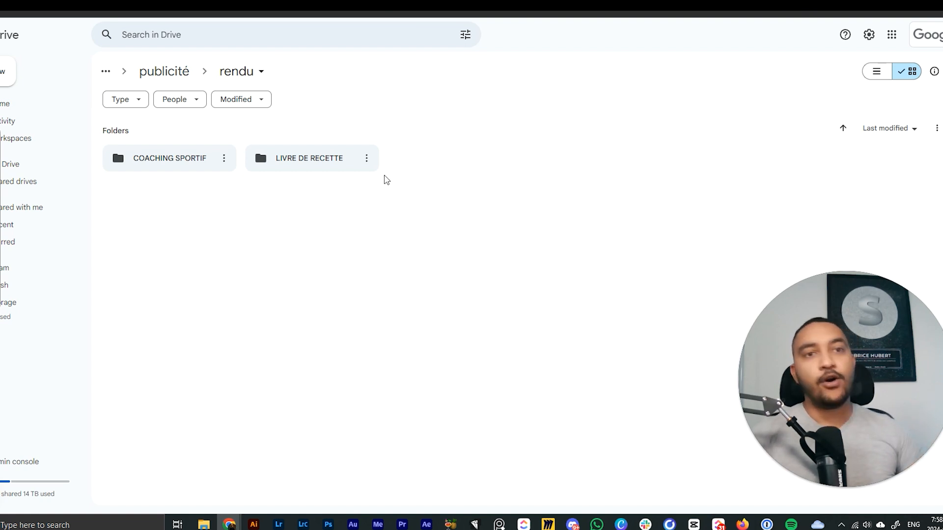
Step: View the images folder inside publicité and return to the publicité level
{"action": "left_click", "coordinate": [176, 78]}
{"action": "double_click", "coordinate": [441, 158]}
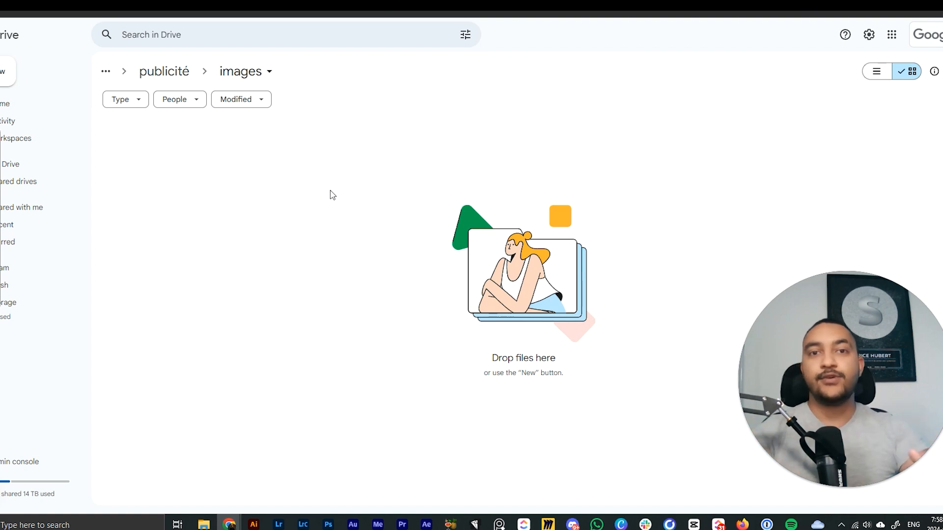
{"action": "left_click", "coordinate": [195, 74]}
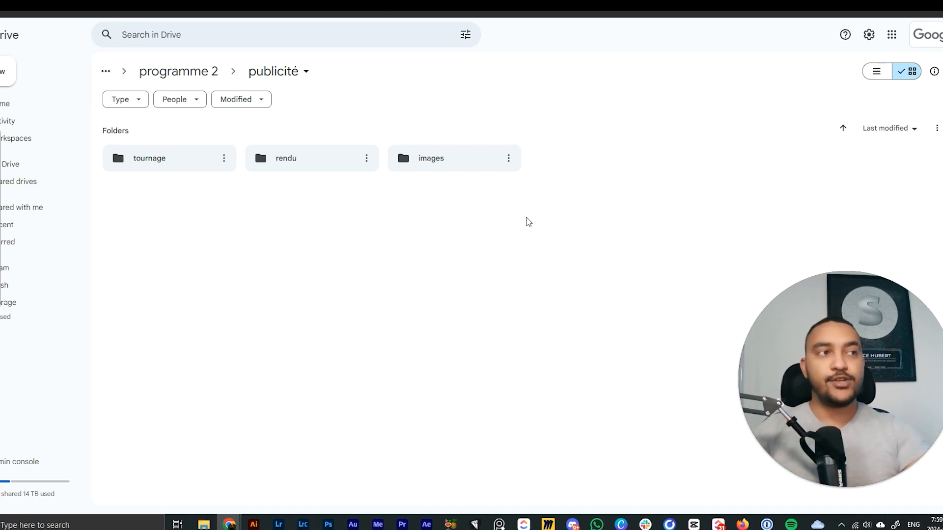
Step: Open the rendu folder, dismiss the upload notice and examine the uploaded video files
{"action": "left_click", "coordinate": [277, 167]}
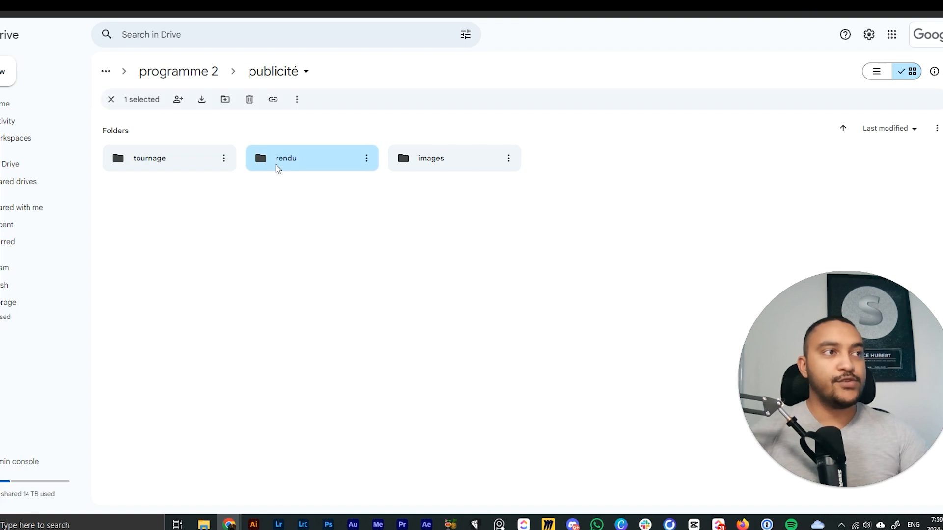
{"action": "double_click", "coordinate": [278, 167]}
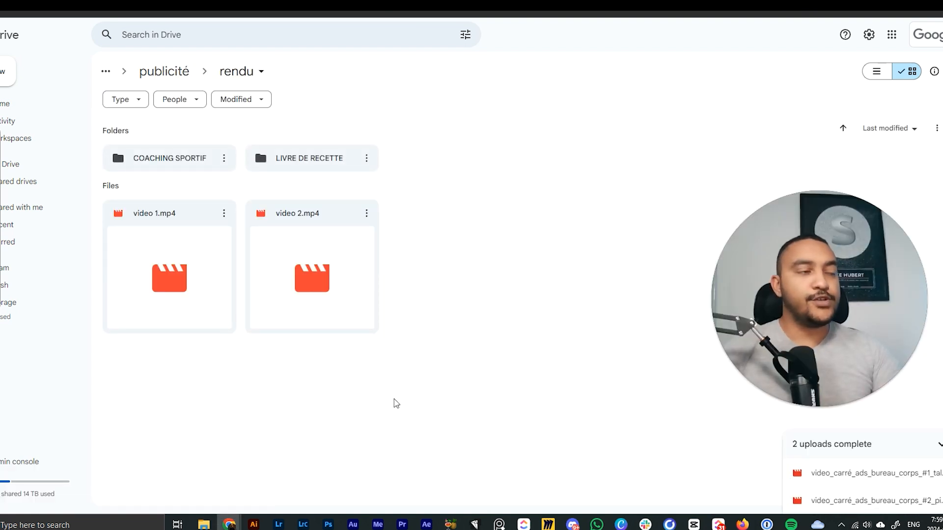
{"action": "left_click", "coordinate": [941, 444]}
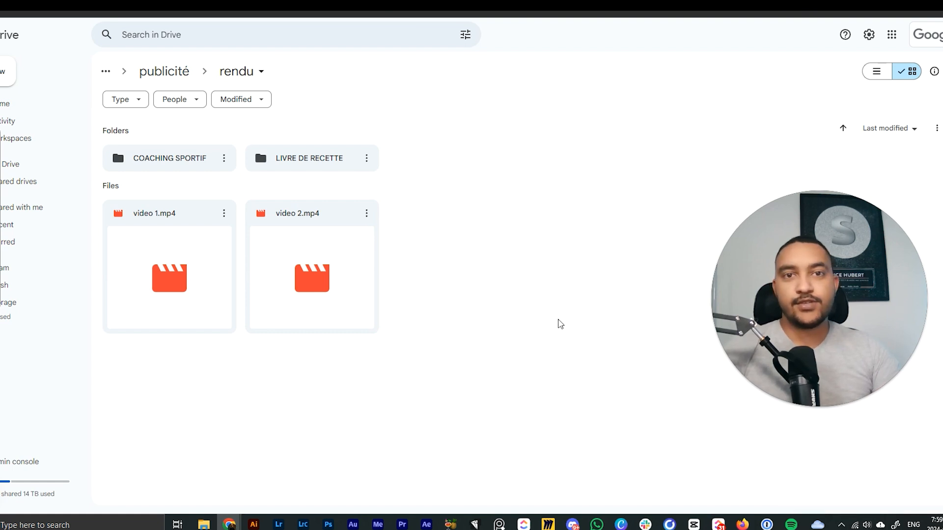
{"action": "left_click_drag", "start_coordinate": [318, 246], "coordinate": [396, 231]}
{"action": "left_click", "coordinate": [429, 236]}
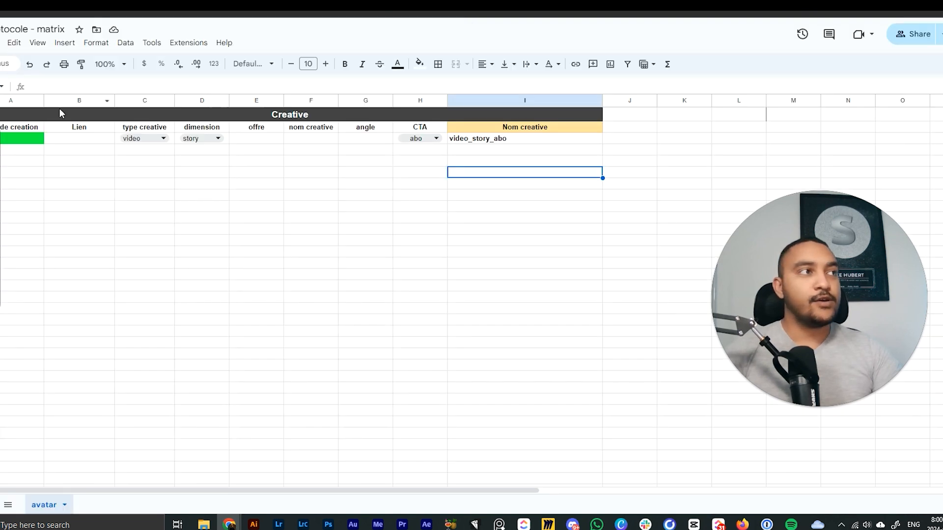
Step: Clear the green fill from the date de creation cell in row 3 and from cell B8 of the matrix
{"action": "left_click_drag", "start_coordinate": [38, 162], "coordinate": [941, 128]}
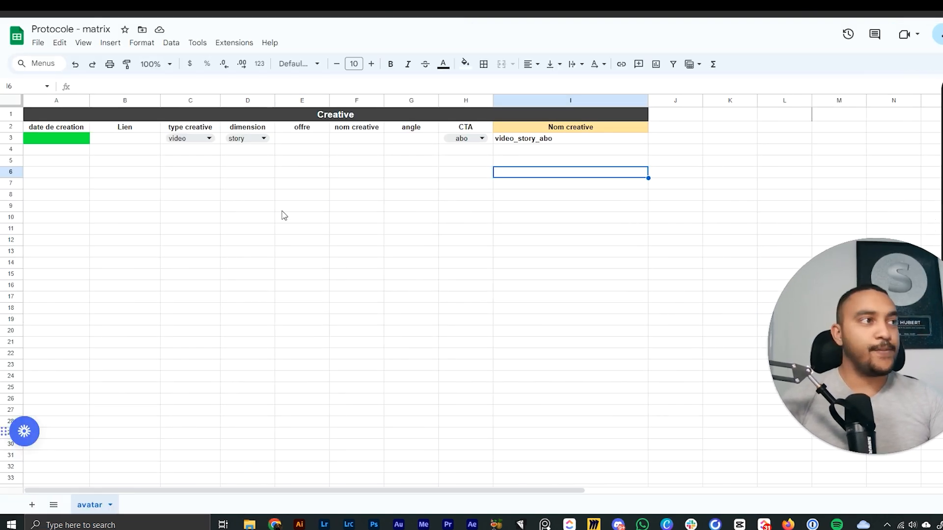
{"action": "left_click", "coordinate": [284, 209]}
{"action": "left_click", "coordinate": [46, 139]}
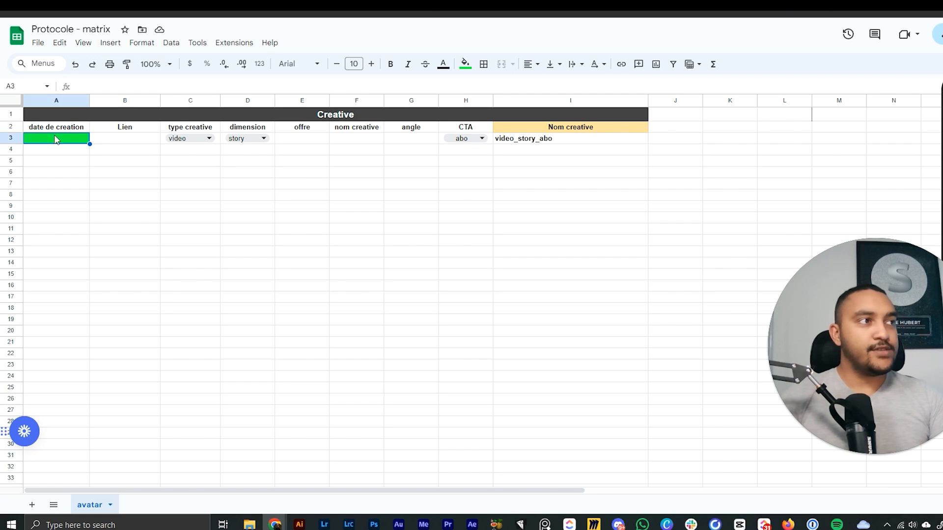
{"action": "left_click", "coordinate": [134, 67]}
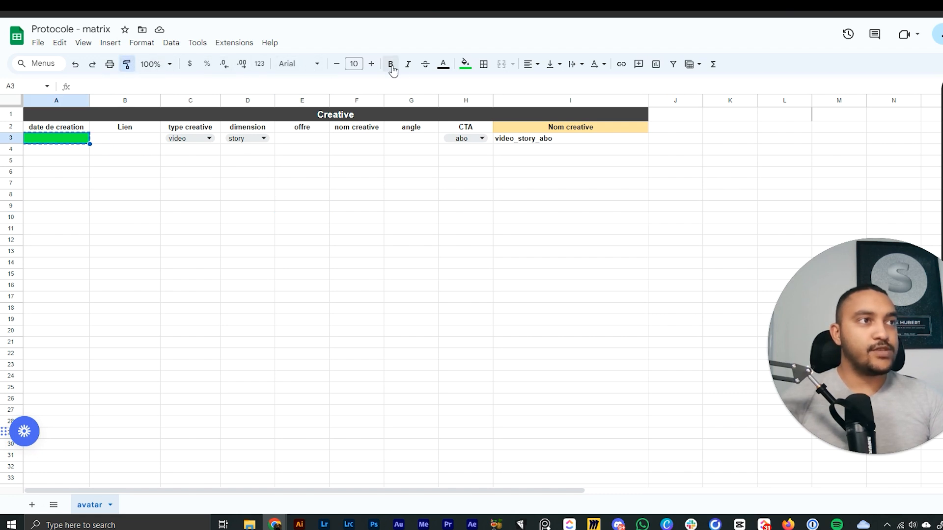
{"action": "left_click", "coordinate": [465, 64]}
{"action": "left_click", "coordinate": [476, 87]}
{"action": "left_click", "coordinate": [123, 193]}
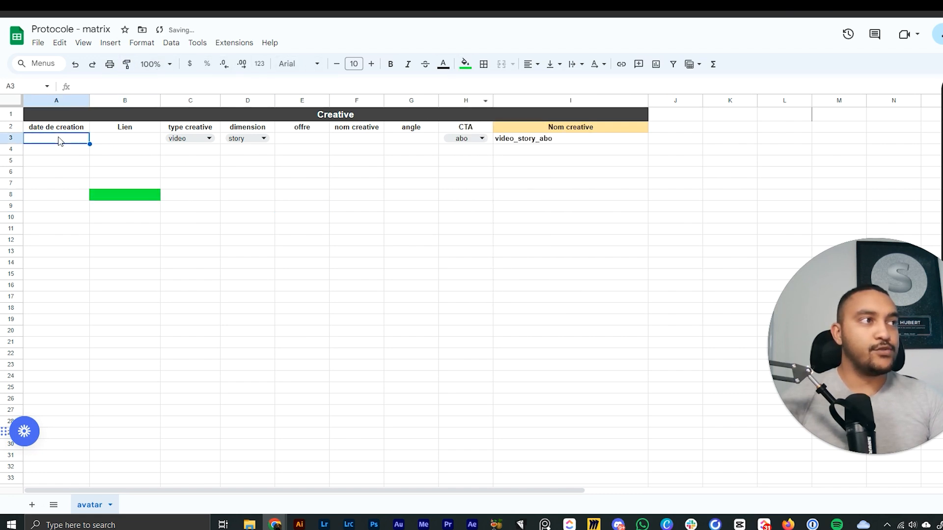
{"action": "left_click", "coordinate": [465, 64]}
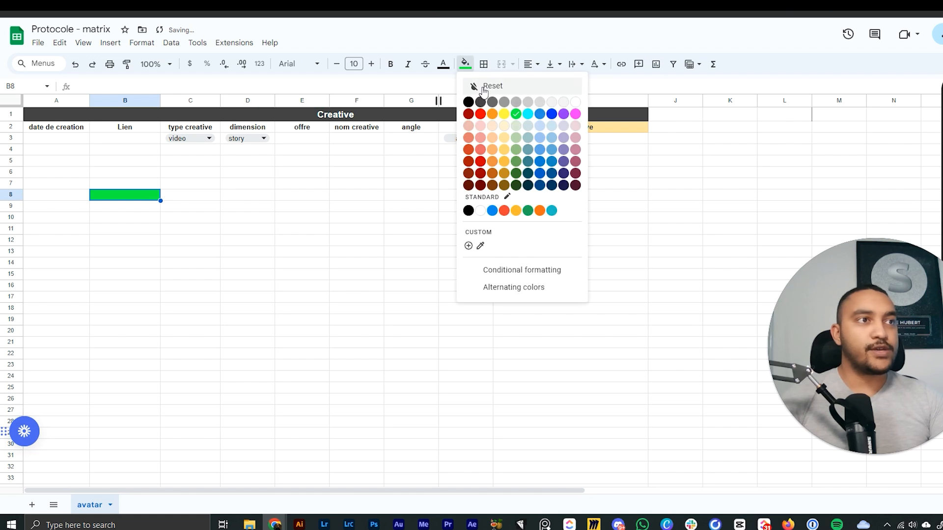
{"action": "left_click", "coordinate": [476, 87]}
Step: Enter 21 juin 2024 as the date de creation in row 3 and select the adjacent Lien cell
{"action": "left_click", "coordinate": [62, 140]}
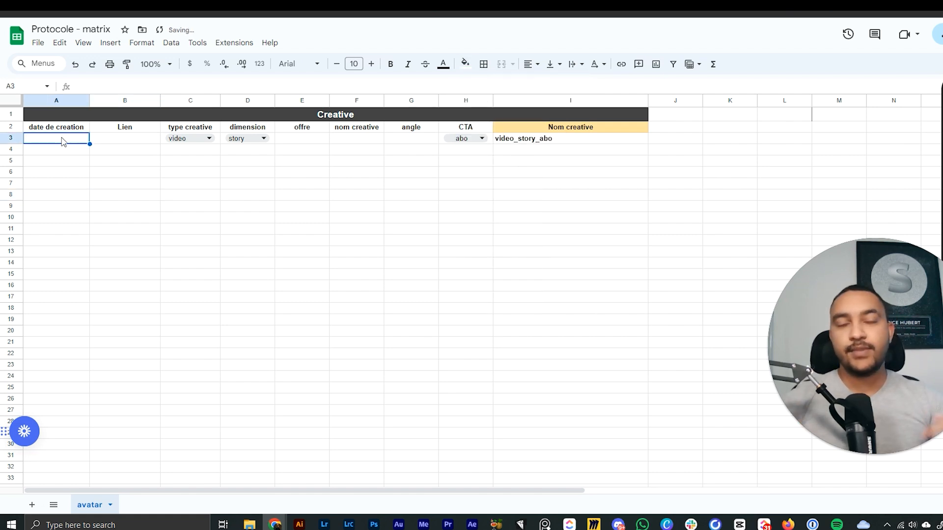
{"action": "type", "text": "21"}
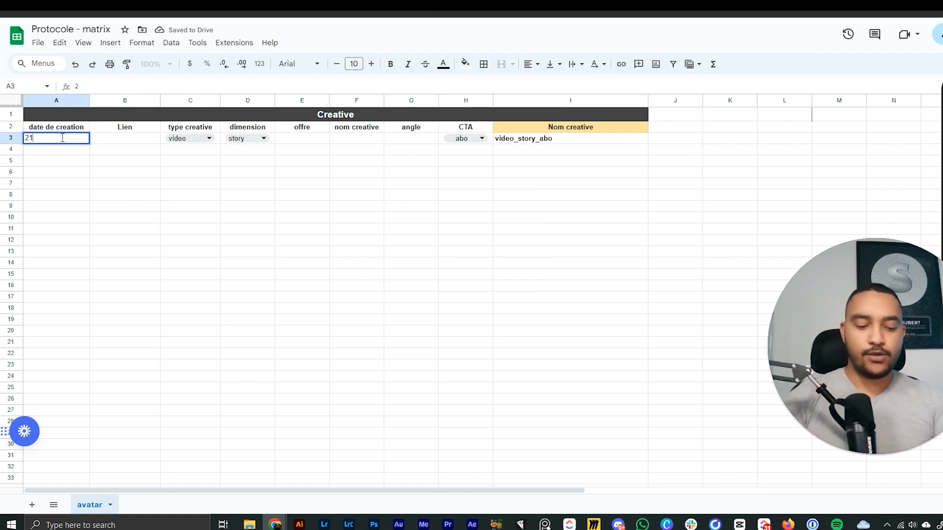
{"action": "type", "text": " juin 2024"}
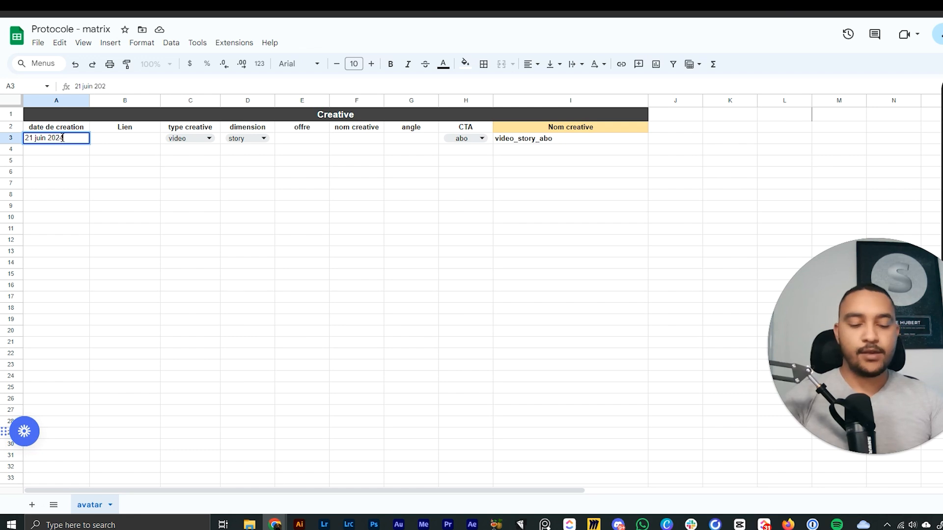
{"action": "left_click", "coordinate": [106, 158]}
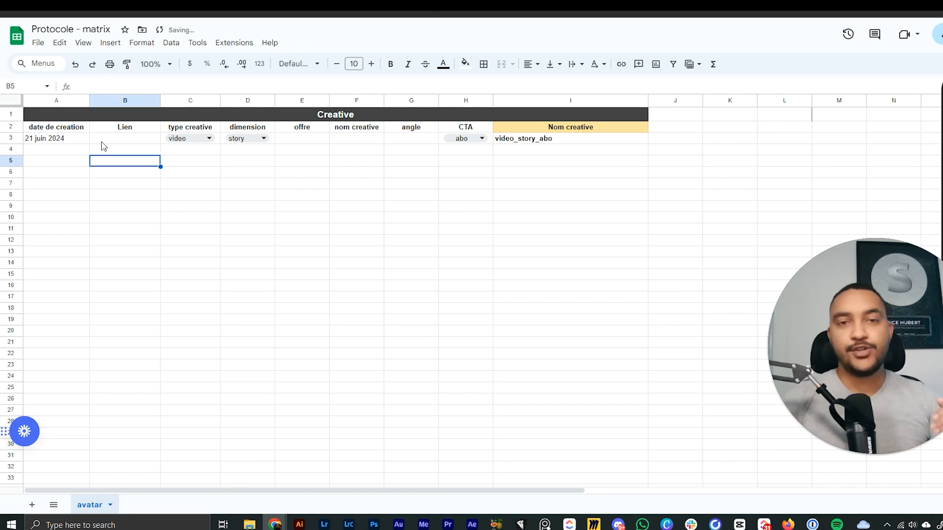
{"action": "key", "text": "Up"}
{"action": "key", "text": "Up"}
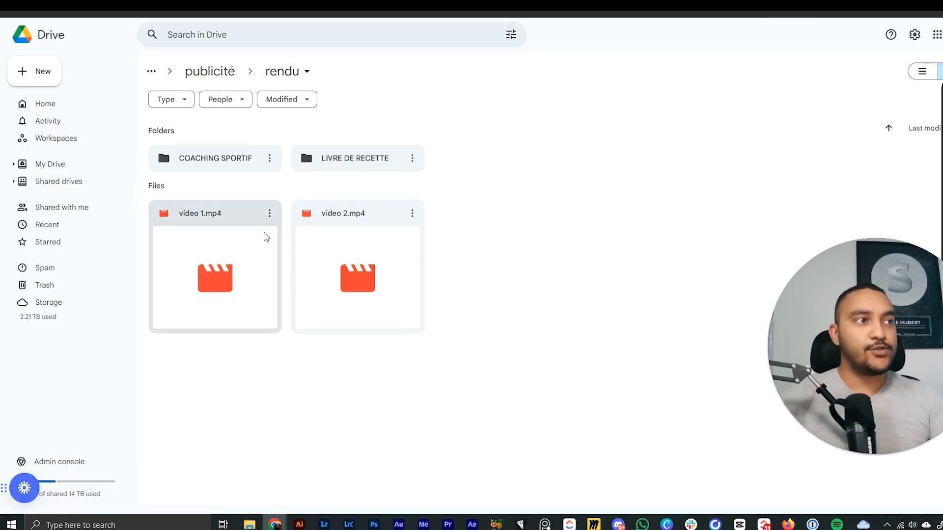
Step: In Google Drive, set the general access of video 1.mp4 to Anyone with the link with the Editor role
{"action": "right_click", "coordinate": [263, 218]}
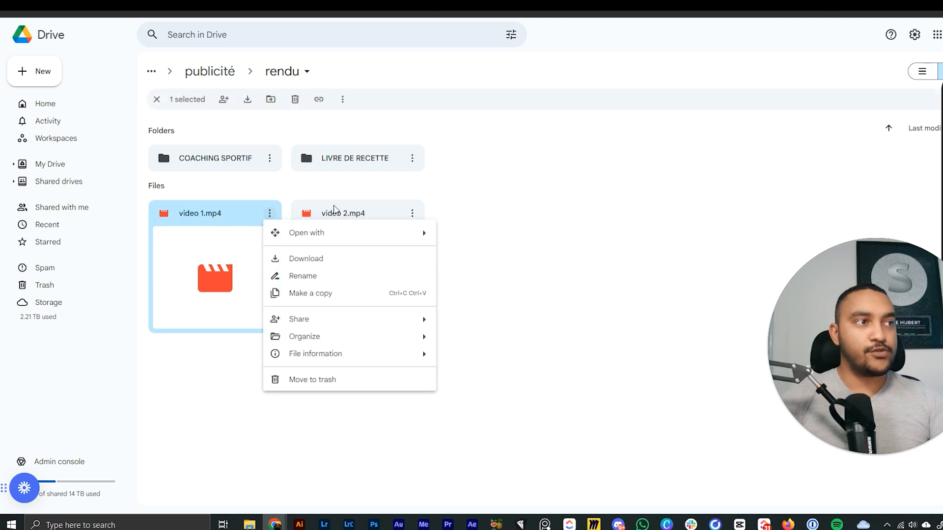
{"action": "left_click", "coordinate": [243, 221]}
{"action": "right_click", "coordinate": [248, 217]}
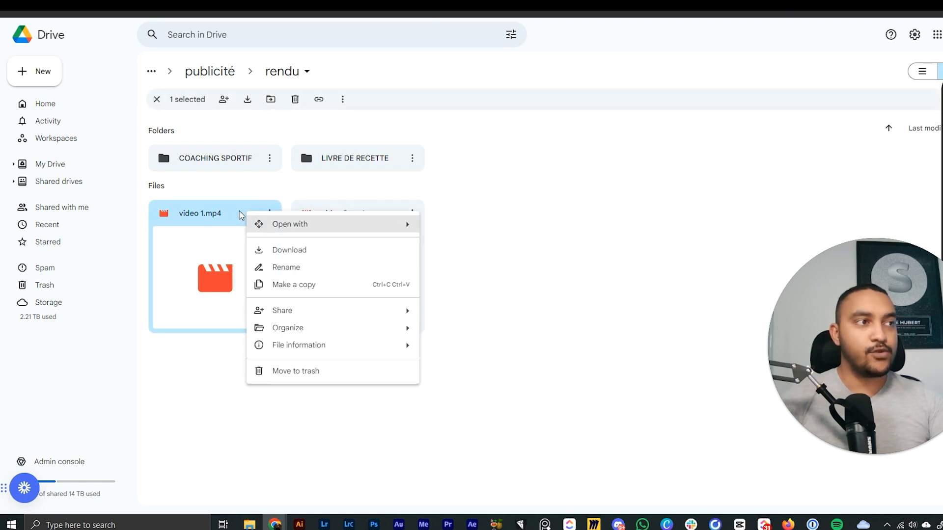
{"action": "left_click", "coordinate": [270, 213]}
{"action": "left_click", "coordinate": [269, 213]}
{"action": "mouse_move", "coordinate": [334, 323]}
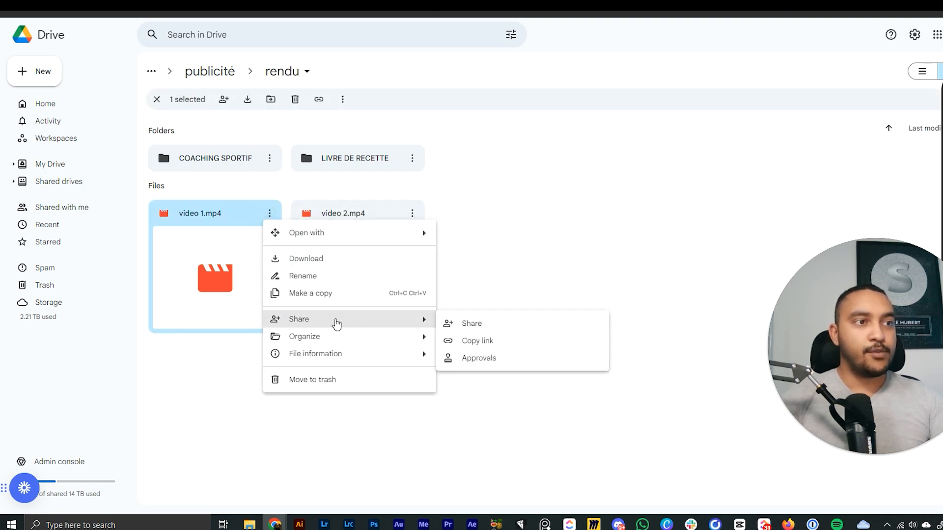
{"action": "left_click", "coordinate": [486, 323]}
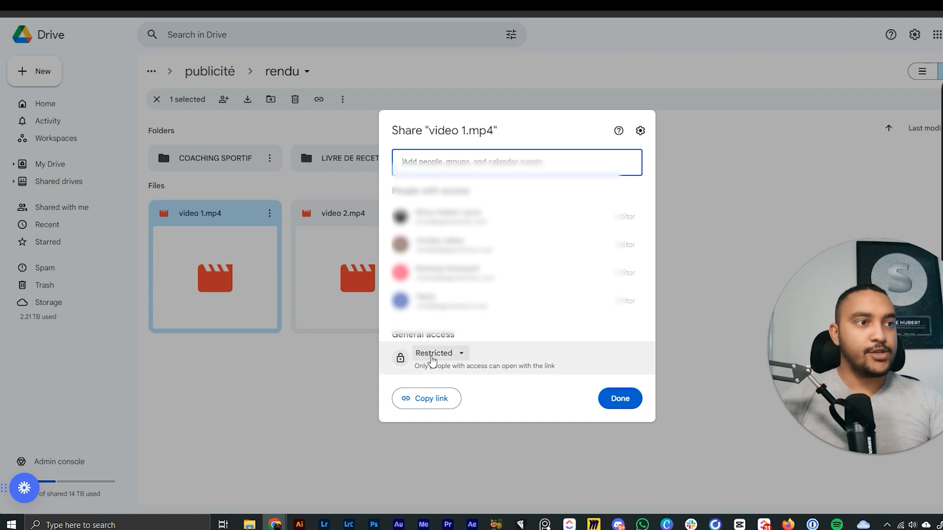
{"action": "left_click", "coordinate": [460, 355]}
{"action": "left_click", "coordinate": [461, 447]}
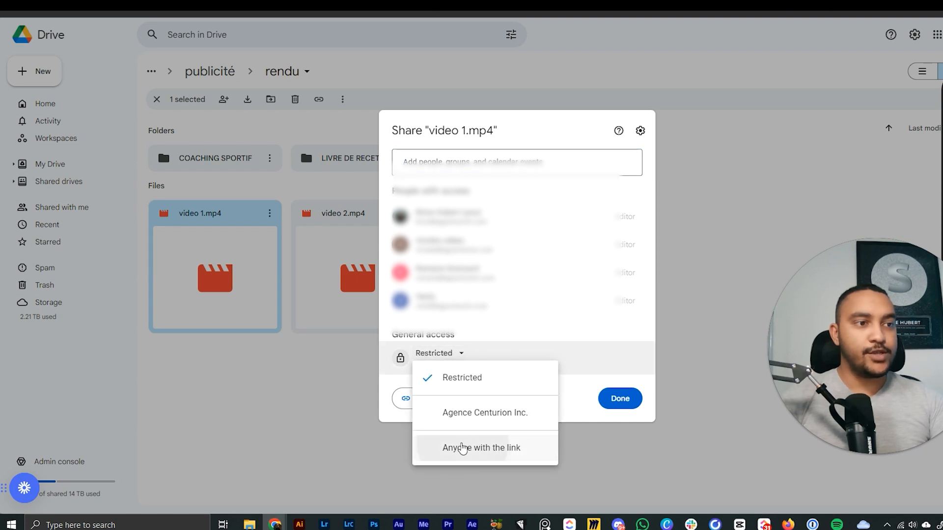
{"action": "left_click", "coordinate": [618, 345]}
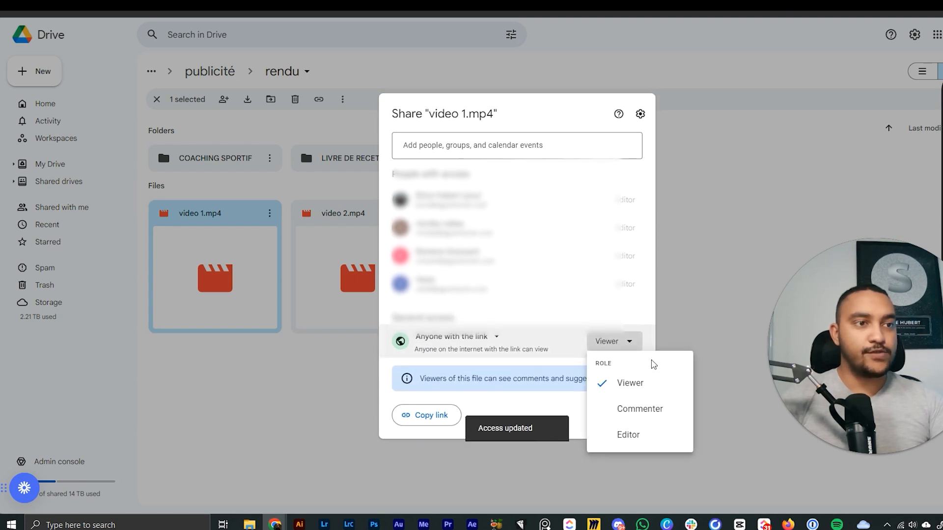
{"action": "left_click", "coordinate": [619, 438]}
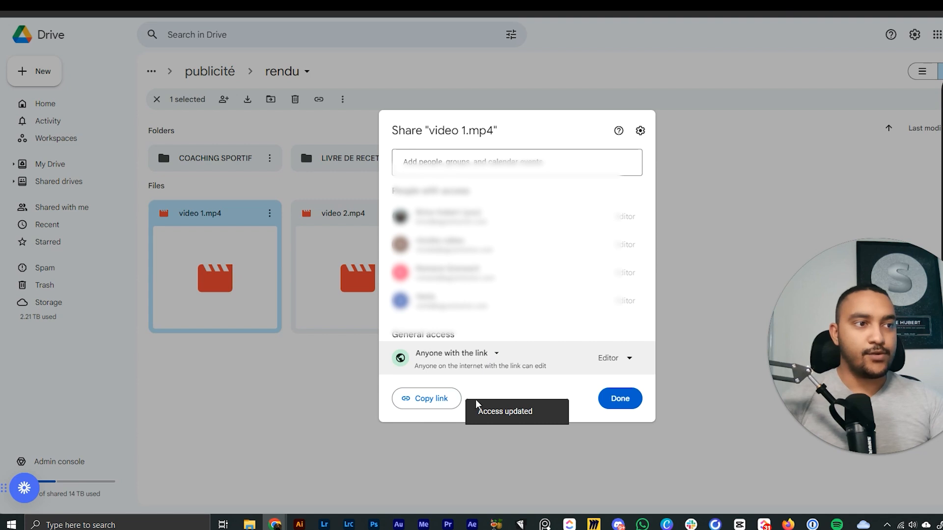
Step: Copy the share link of video 1.mp4 and paste it into the Lien cell of row 3 in the matrix spreadsheet
{"action": "left_click", "coordinate": [437, 401]}
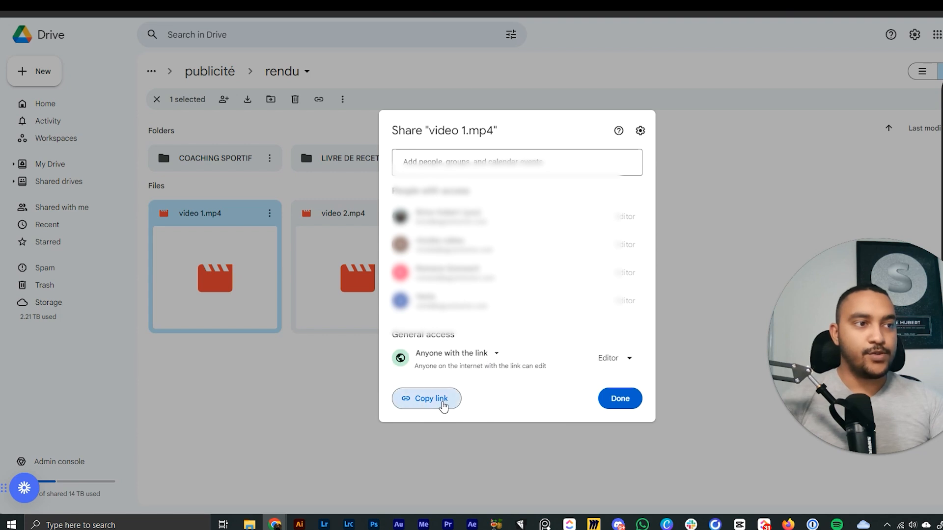
{"action": "left_click", "coordinate": [619, 400]}
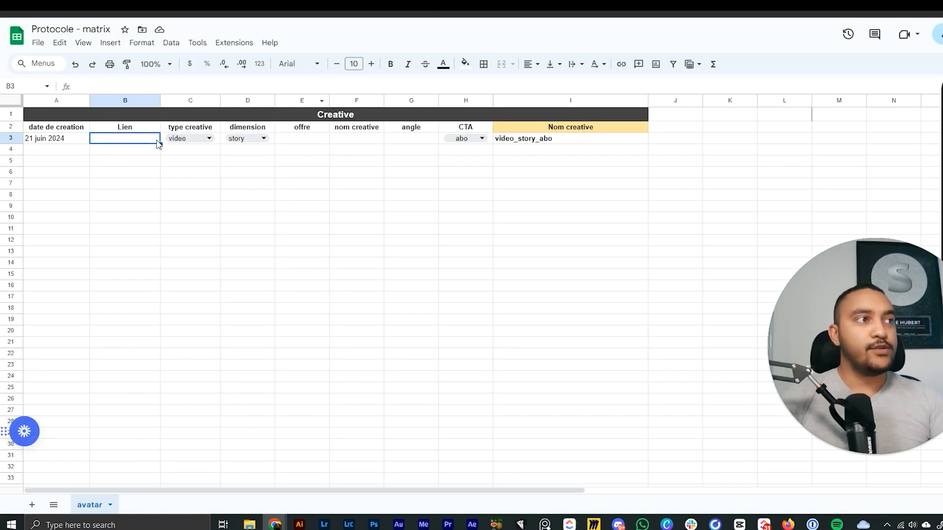
{"action": "right_click", "coordinate": [158, 143]}
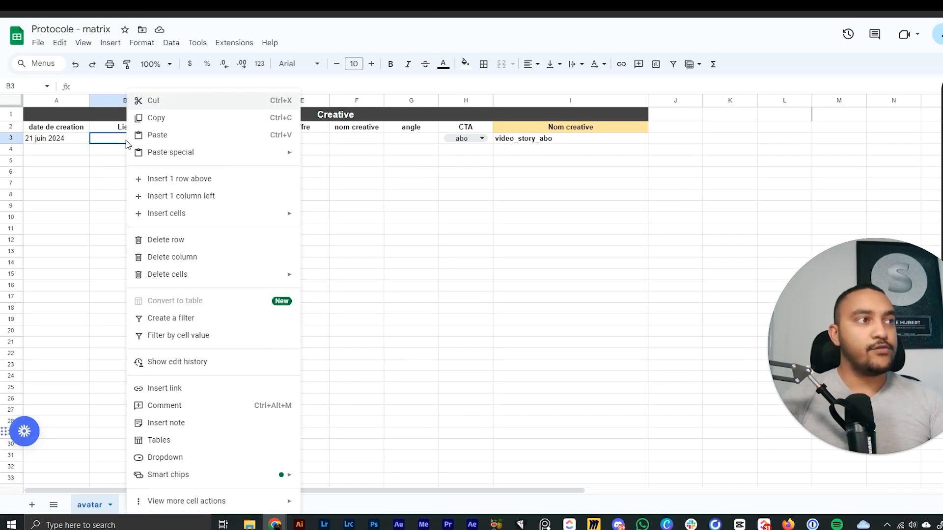
{"action": "left_click", "coordinate": [157, 135]}
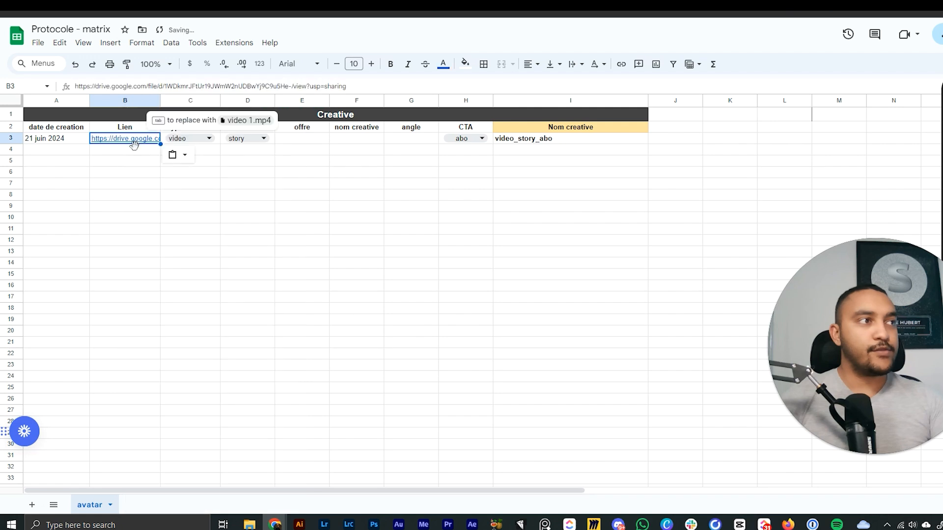
{"action": "left_click", "coordinate": [128, 172]}
{"action": "mouse_move", "coordinate": [133, 146]}
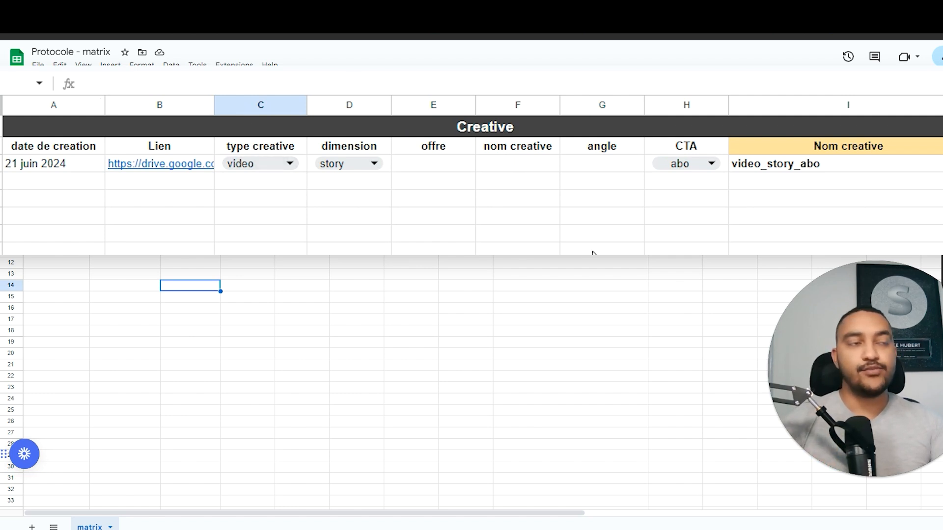
Step: Inspect the TEXTJOIN formula that builds the Nom creative value in row 3
{"action": "left_click", "coordinate": [772, 165]}
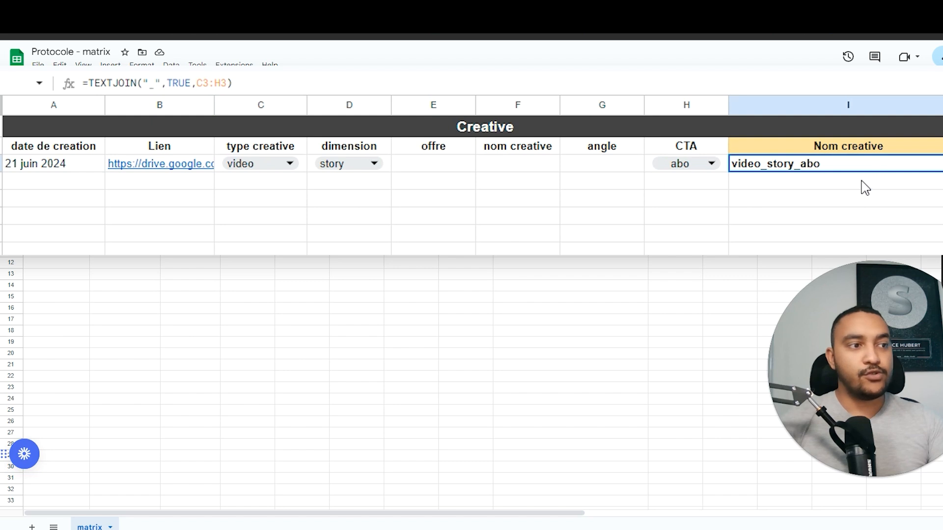
{"action": "left_click_drag", "start_coordinate": [283, 81], "coordinate": [87, 94]}
{"action": "left_click", "coordinate": [433, 250]}
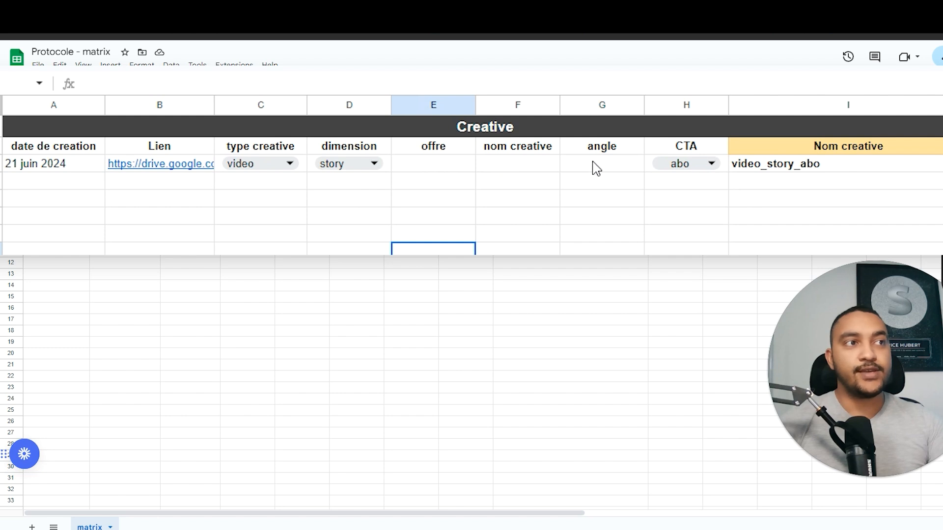
Step: Try image as the type creative in row 3, restore video, and inspect the Nom creative formula again
{"action": "left_click", "coordinate": [276, 170]}
{"action": "left_click", "coordinate": [273, 187]}
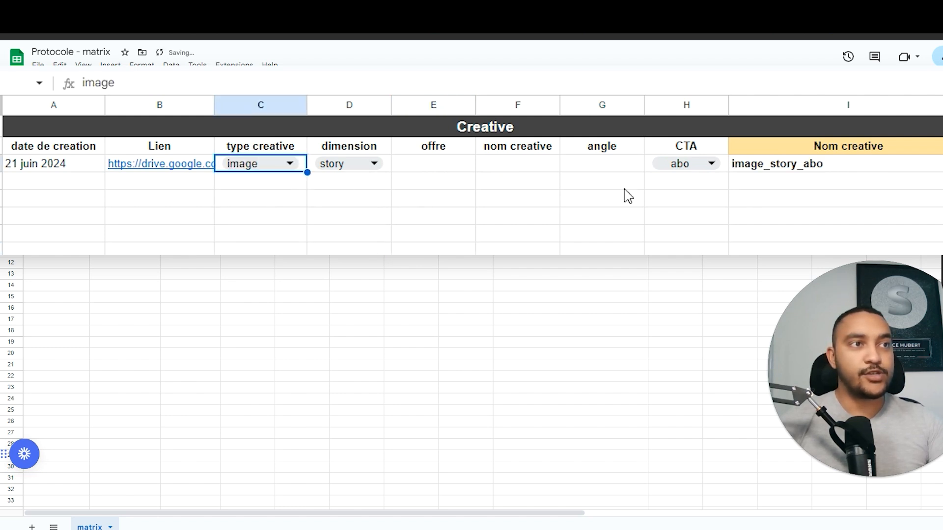
{"action": "left_click", "coordinate": [253, 169]}
{"action": "left_click", "coordinate": [273, 214]}
{"action": "double_click", "coordinate": [768, 165]}
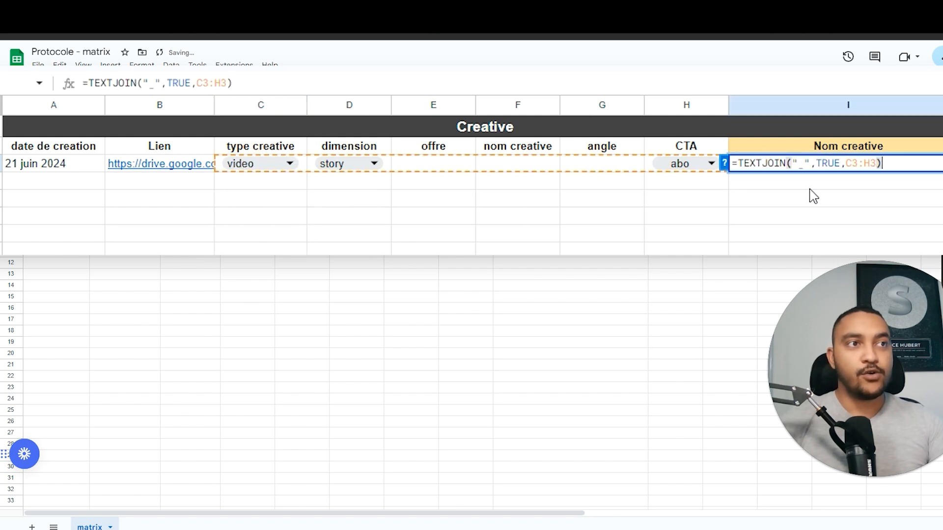
{"action": "left_click", "coordinate": [810, 198]}
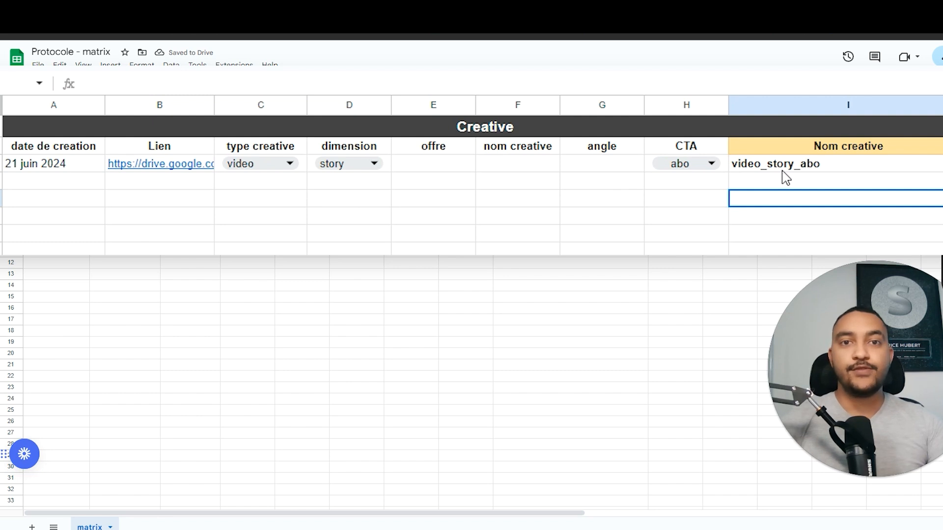
Step: Reselect video as the type creative and review the dimension options in row 3, keeping story
{"action": "left_click", "coordinate": [273, 169]}
{"action": "left_click", "coordinate": [276, 216]}
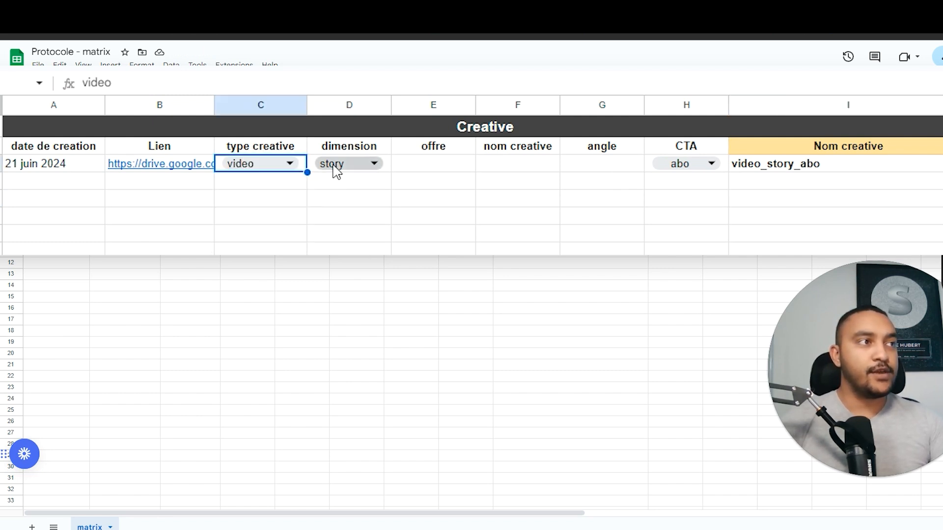
{"action": "double_click", "coordinate": [339, 167]}
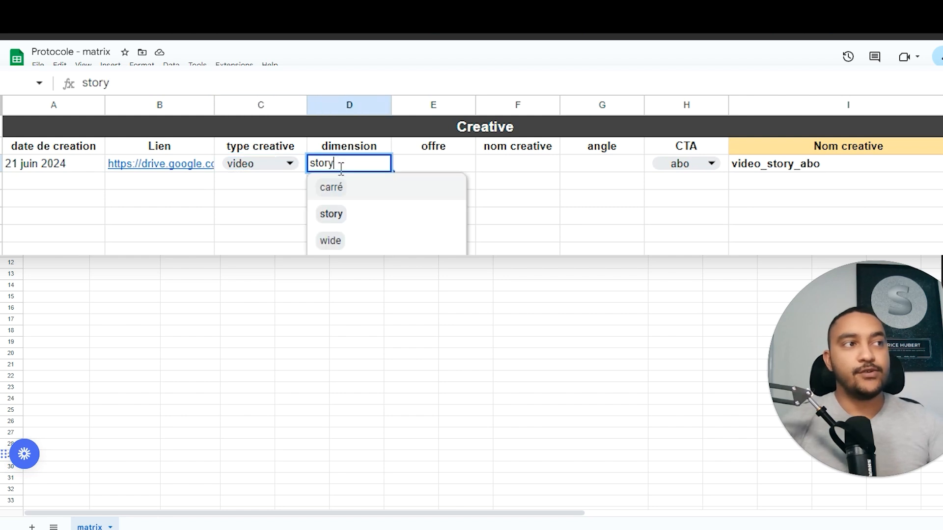
{"action": "left_click", "coordinate": [391, 213]}
{"action": "left_click", "coordinate": [472, 221]}
Step: Enter livre de recette in the offre cell of row 3
{"action": "left_click", "coordinate": [453, 177]}
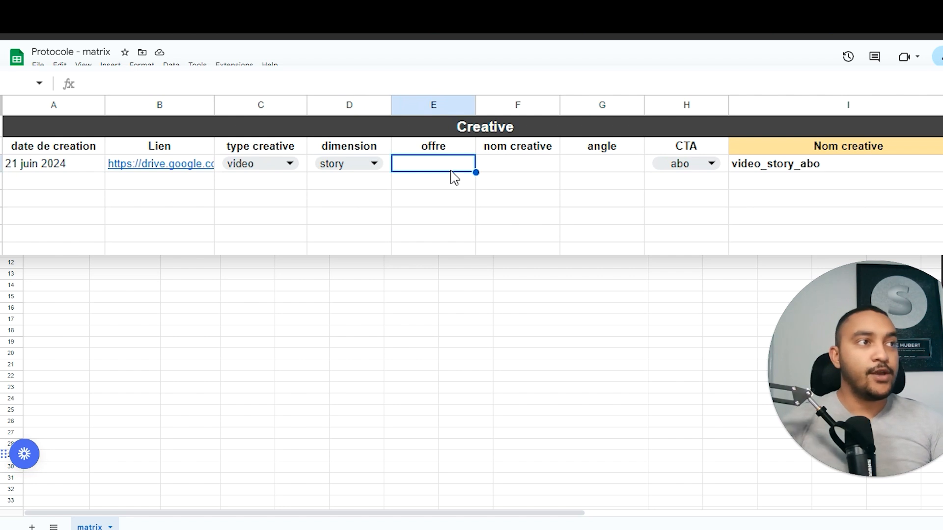
{"action": "type", "text": "livre de recette"}
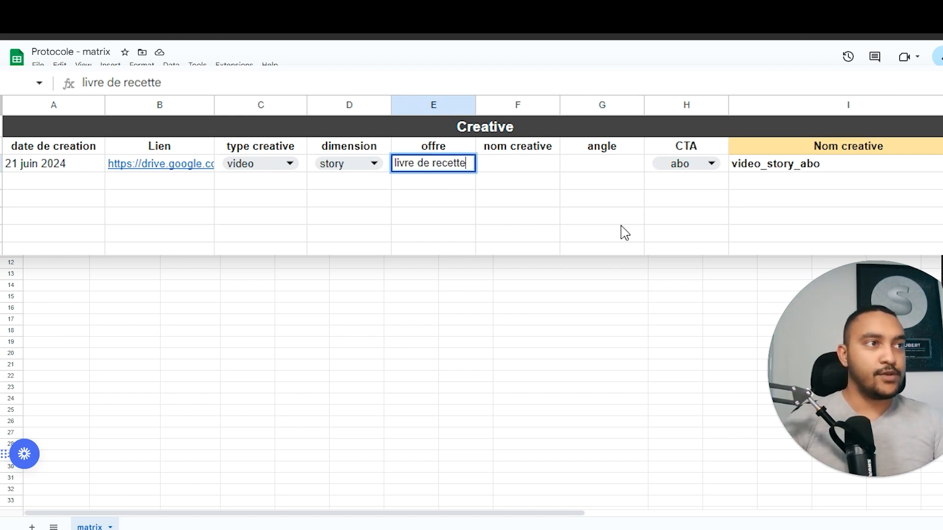
{"action": "left_click", "coordinate": [622, 225]}
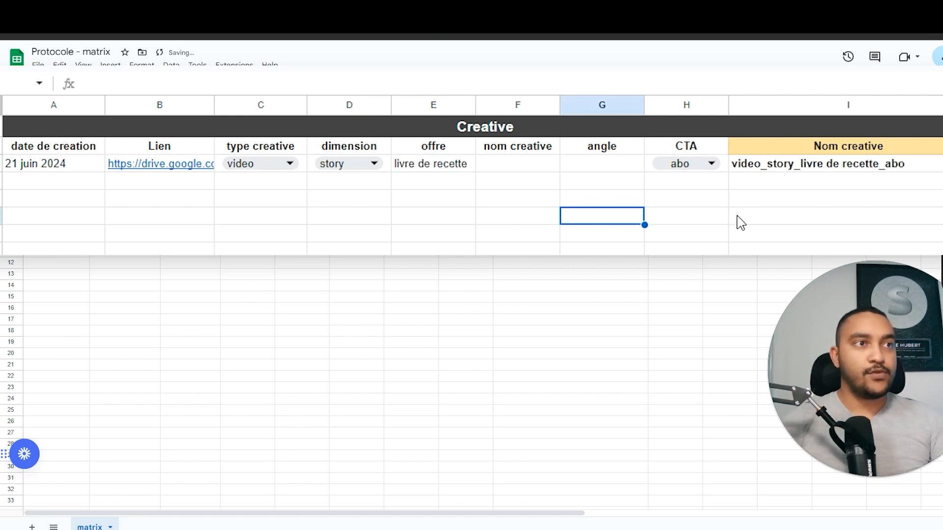
Step: Remove the spaces from the offre text in row 3 so it reads livrederecette
{"action": "double_click", "coordinate": [441, 170]}
{"action": "left_click", "coordinate": [433, 164]}
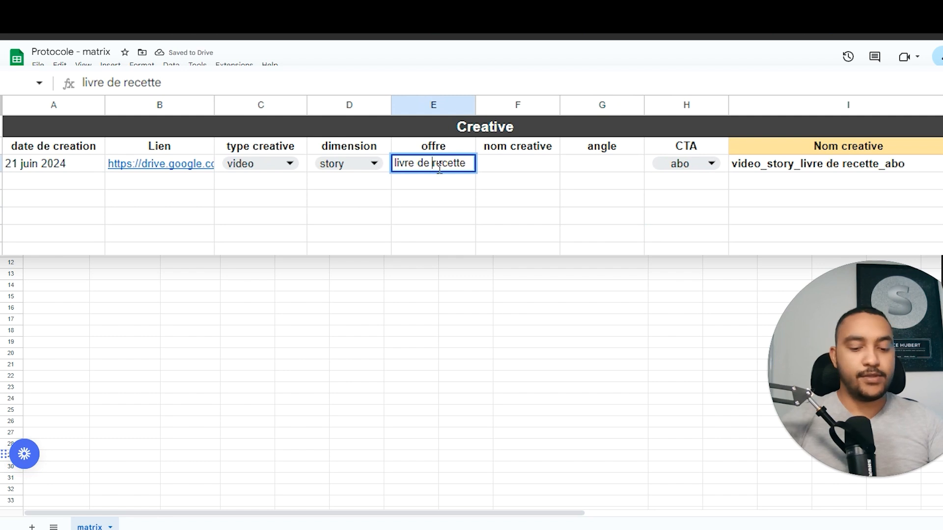
{"action": "key", "text": "BackSpace"}
{"action": "left_click", "coordinate": [421, 162]}
{"action": "key", "text": "BackSpace"}
{"action": "left_click", "coordinate": [540, 219]}
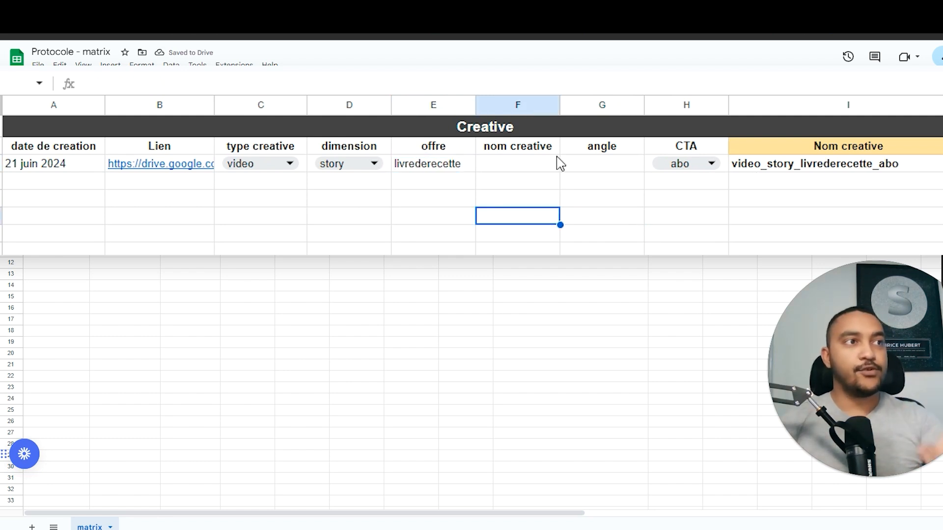
{"action": "left_click", "coordinate": [524, 166]}
{"action": "left_click", "coordinate": [592, 154]}
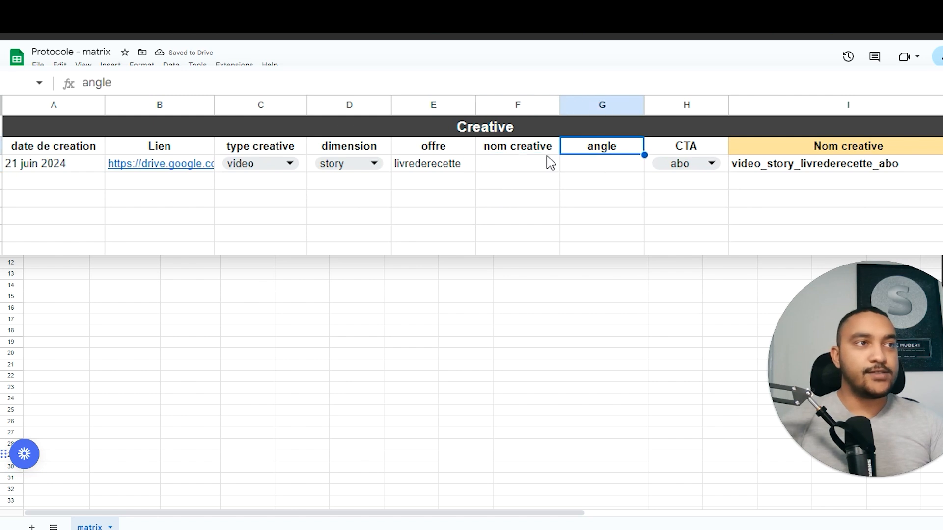
Step: Enter lipide in the nom creative cell of row 3
{"action": "left_click", "coordinate": [535, 160]}
{"action": "left_click", "coordinate": [570, 167]}
{"action": "left_click_drag", "start_coordinate": [570, 166], "coordinate": [540, 163]}
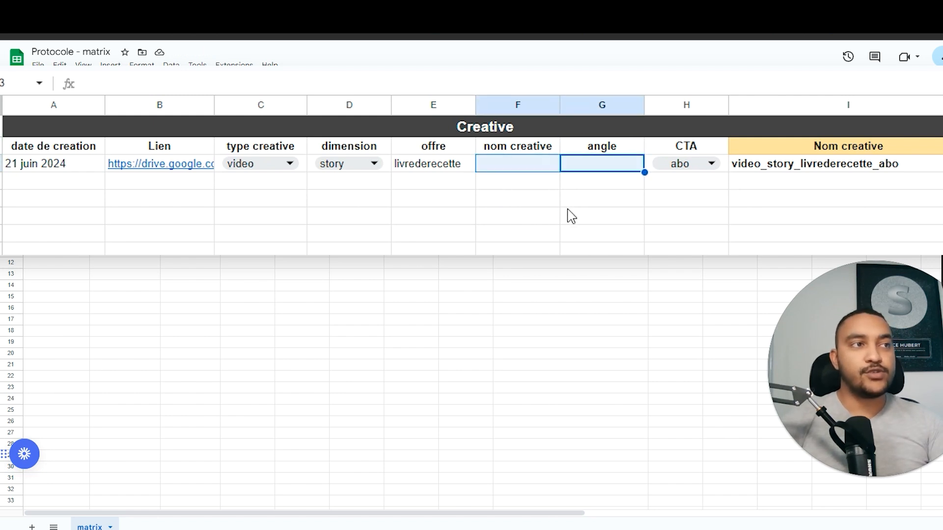
{"action": "left_click", "coordinate": [567, 210]}
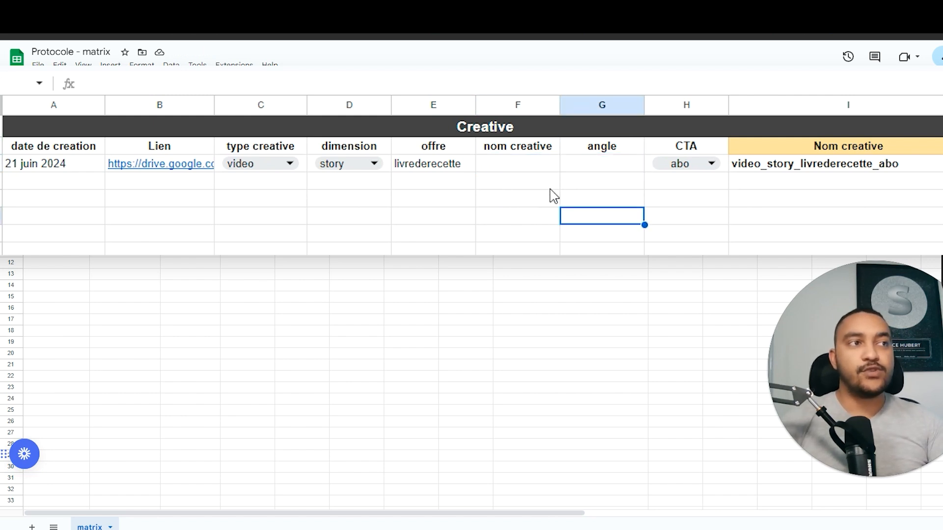
{"action": "left_click", "coordinate": [491, 171]}
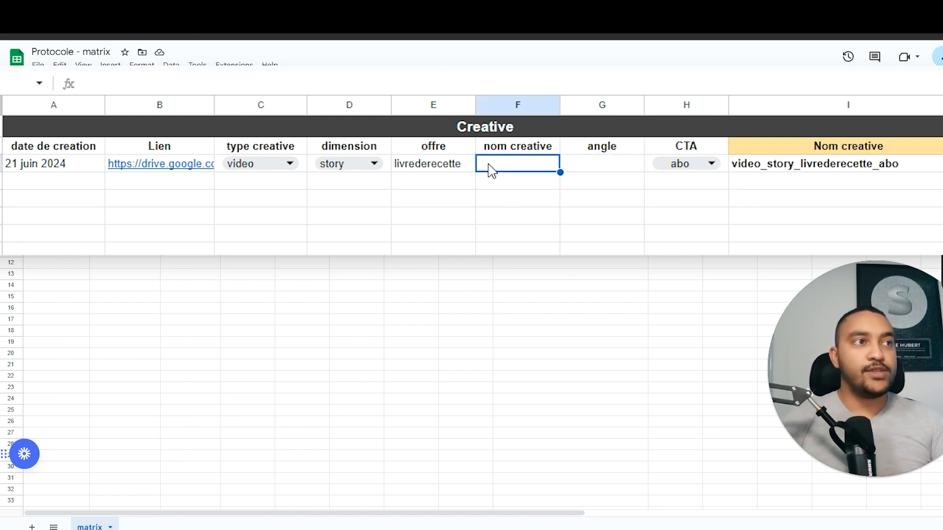
{"action": "double_click", "coordinate": [528, 169]}
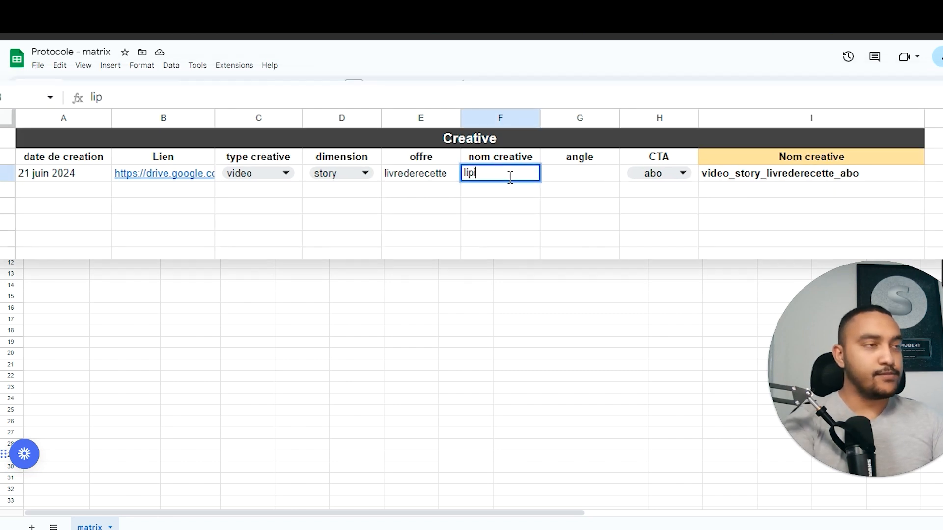
{"action": "left_click", "coordinate": [576, 223]}
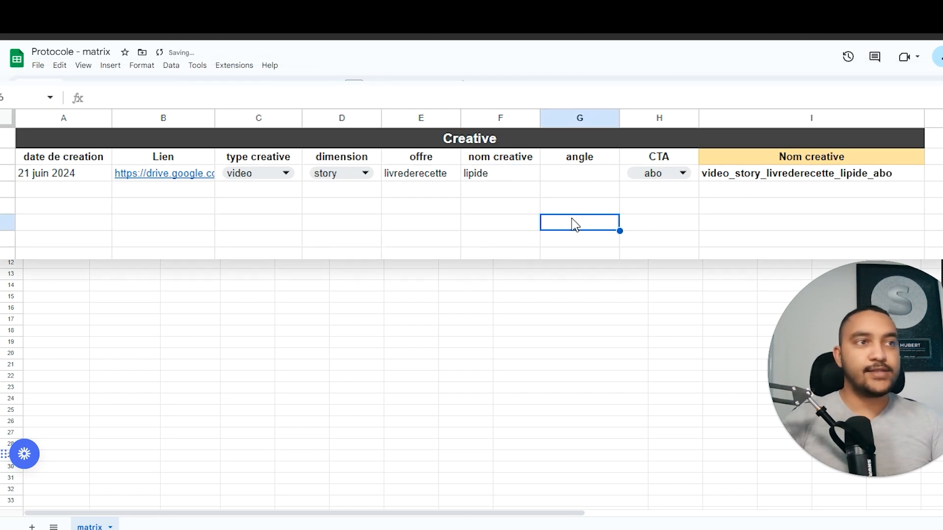
Step: Copy lipide from the nom creative cell into the angle cell of row 3, and clear the nom creative cell
{"action": "left_click", "coordinate": [518, 175]}
{"action": "key", "text": "ctrl+c"}
{"action": "left_click", "coordinate": [553, 175]}
{"action": "key", "text": "ctrl+v"}
{"action": "left_click", "coordinate": [504, 173]}
{"action": "key", "text": "Delete"}
{"action": "left_click", "coordinate": [615, 241]}
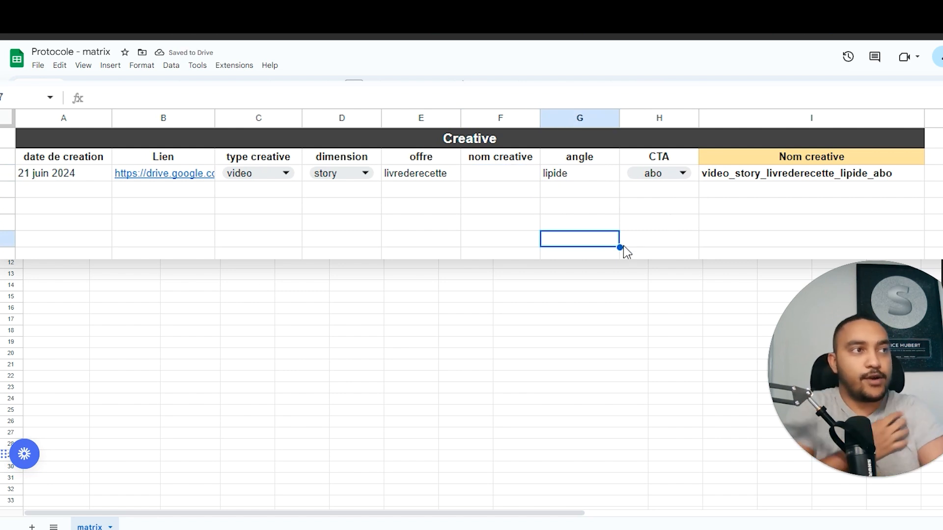
Step: Enter #1 in the nom creative cell of row 3
{"action": "left_click", "coordinate": [499, 177]}
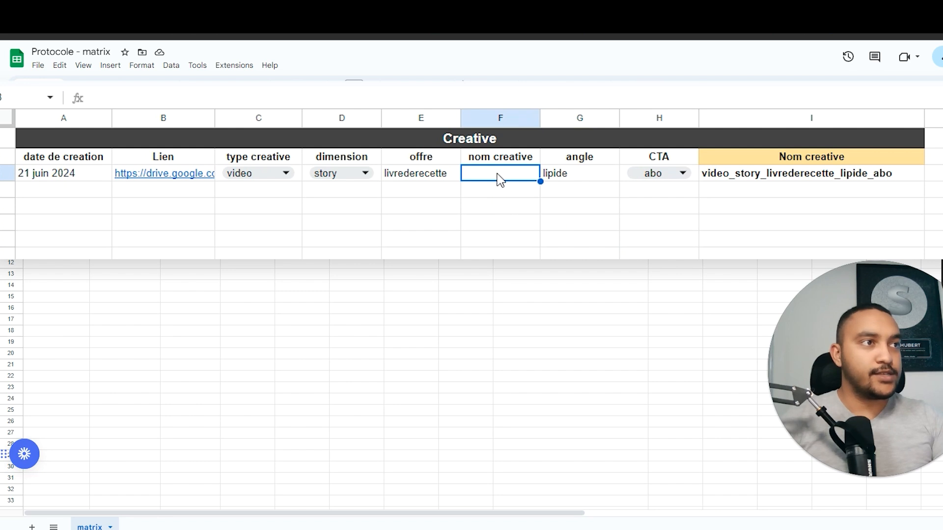
{"action": "left_click", "coordinate": [477, 209]}
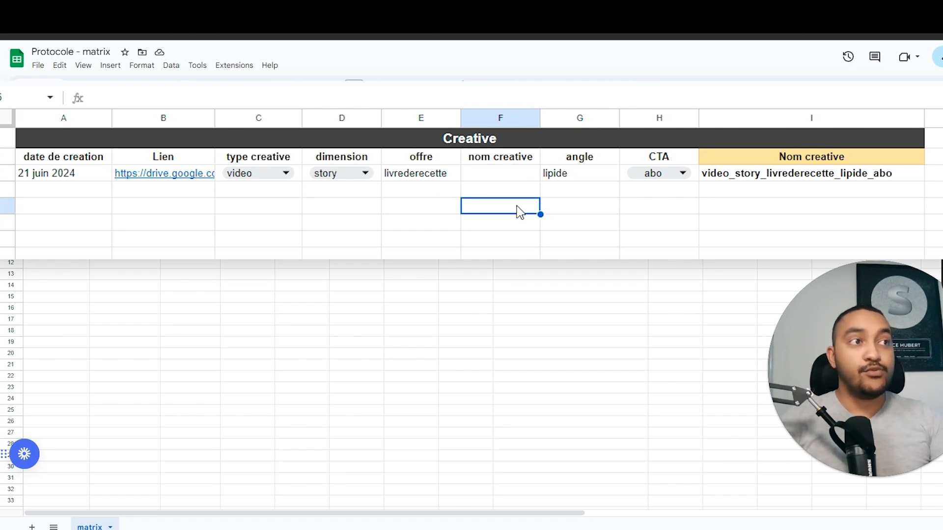
{"action": "double_click", "coordinate": [492, 169]}
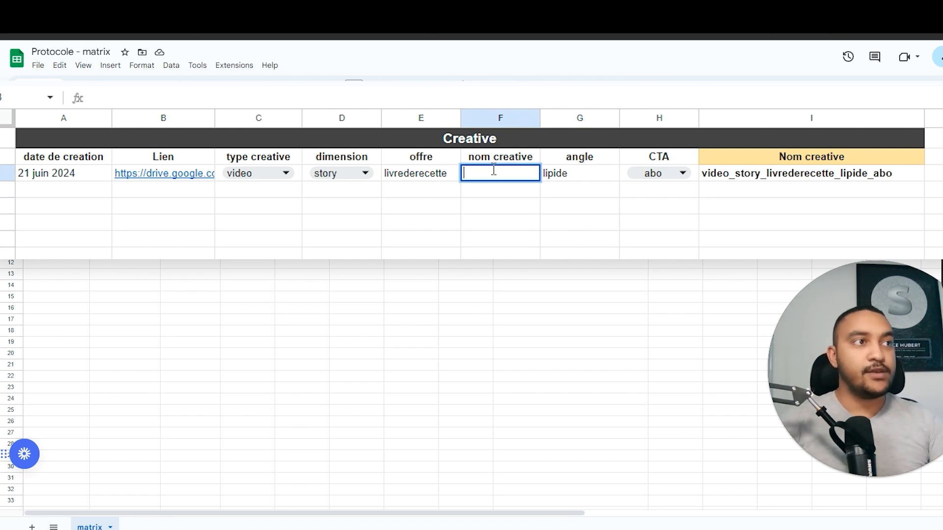
{"action": "left_click", "coordinate": [504, 225]}
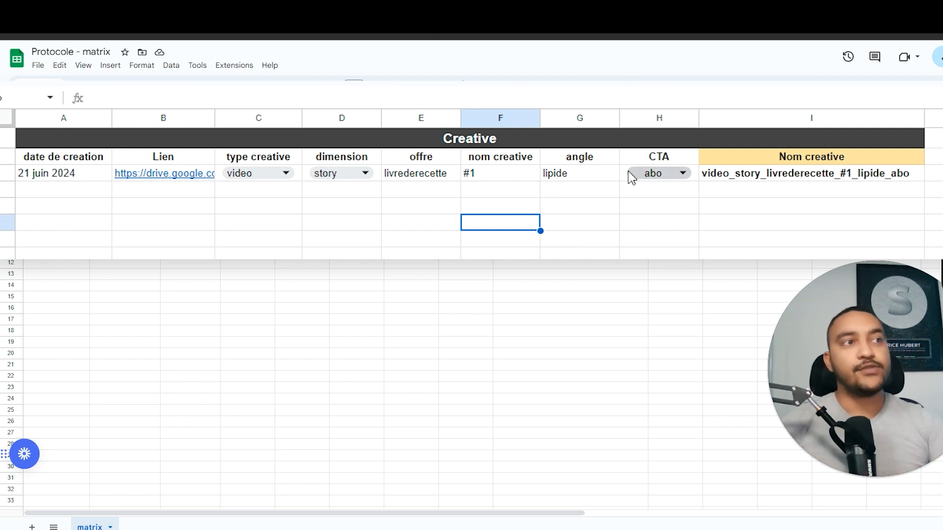
Step: Choose clic as the CTA in row 3
{"action": "left_click", "coordinate": [673, 185]}
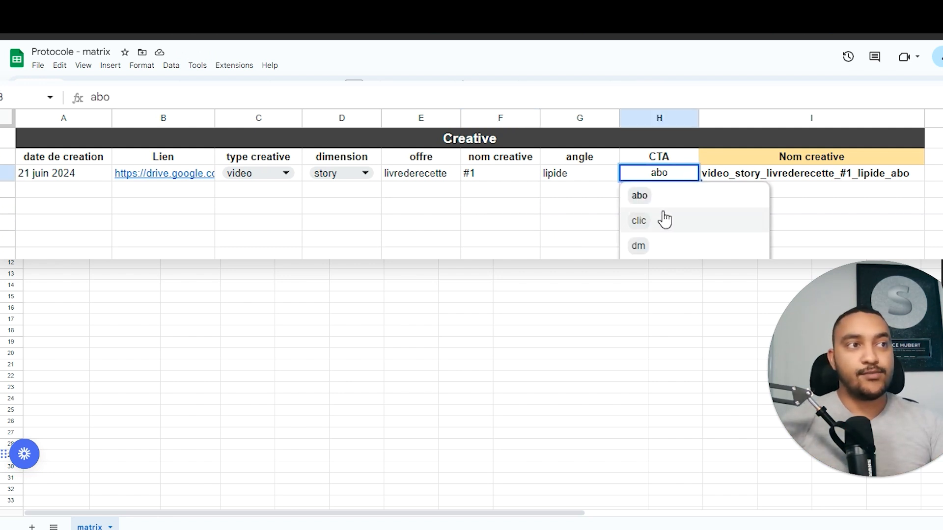
{"action": "left_click", "coordinate": [674, 227]}
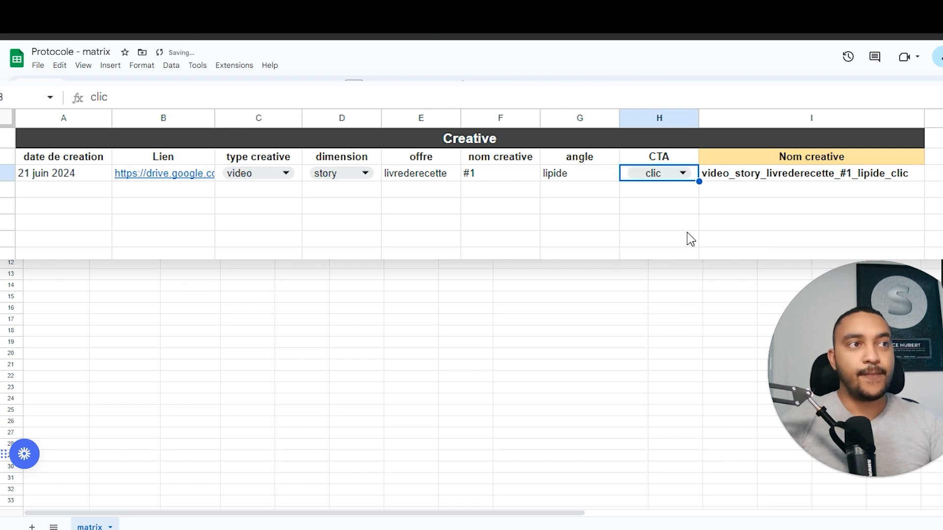
{"action": "left_click", "coordinate": [687, 229]}
Step: Open the validation rule of the CTA dropdown in row 3, try adding another blank item, and close the rule
{"action": "left_click", "coordinate": [673, 178]}
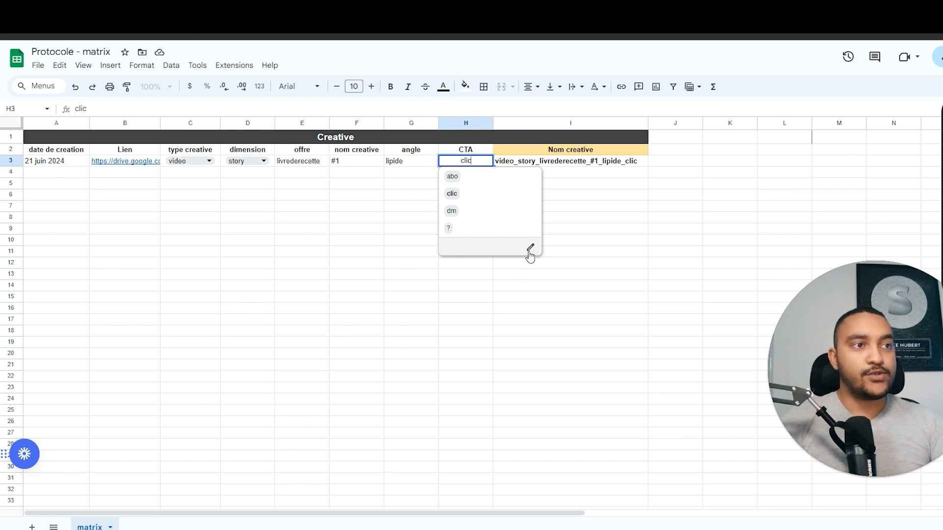
{"action": "left_click", "coordinate": [531, 248]}
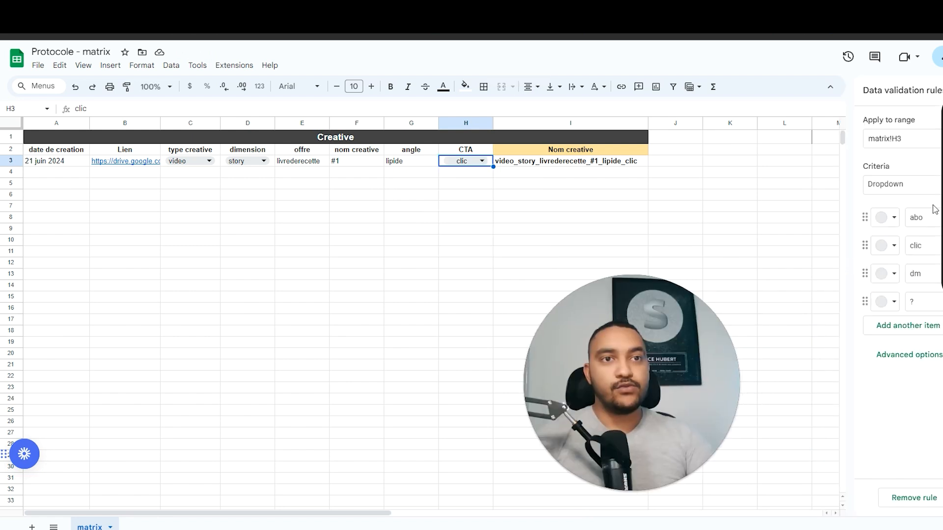
{"action": "left_click", "coordinate": [913, 301]}
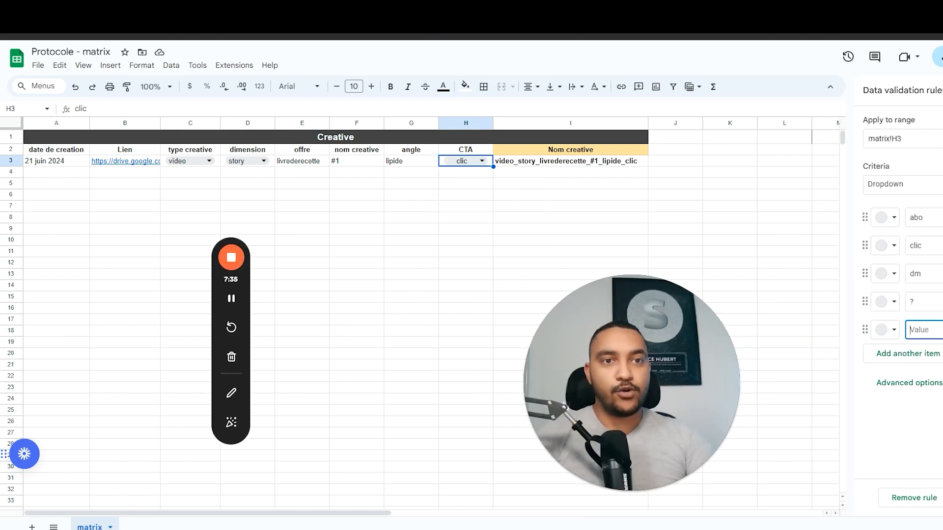
{"action": "left_click", "coordinate": [941, 497]}
{"action": "left_click_drag", "start_coordinate": [643, 376], "coordinate": [717, 371]}
{"action": "left_click", "coordinate": [544, 220]}
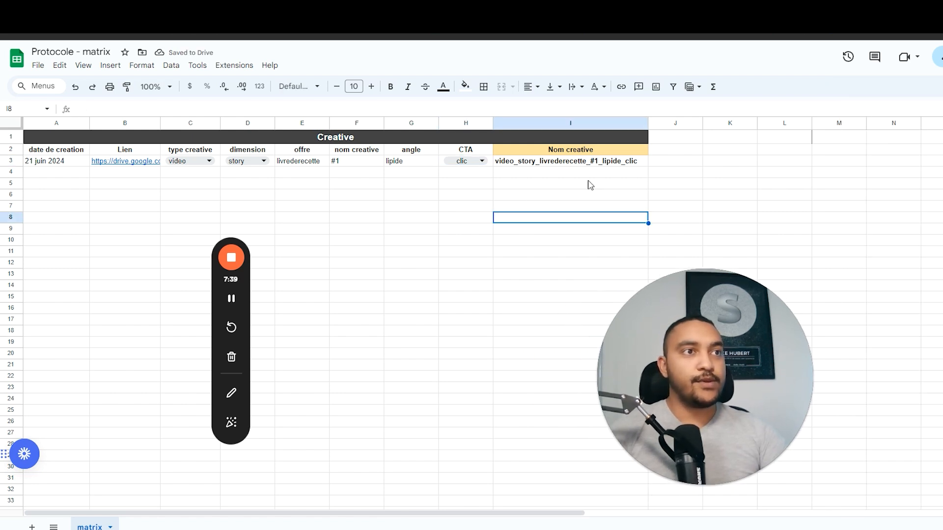
Step: Copy the generated Nom creative text from row 3 and switch to the rendu folder in Google Drive
{"action": "left_click", "coordinate": [778, 178]}
{"action": "left_click", "coordinate": [900, 211]}
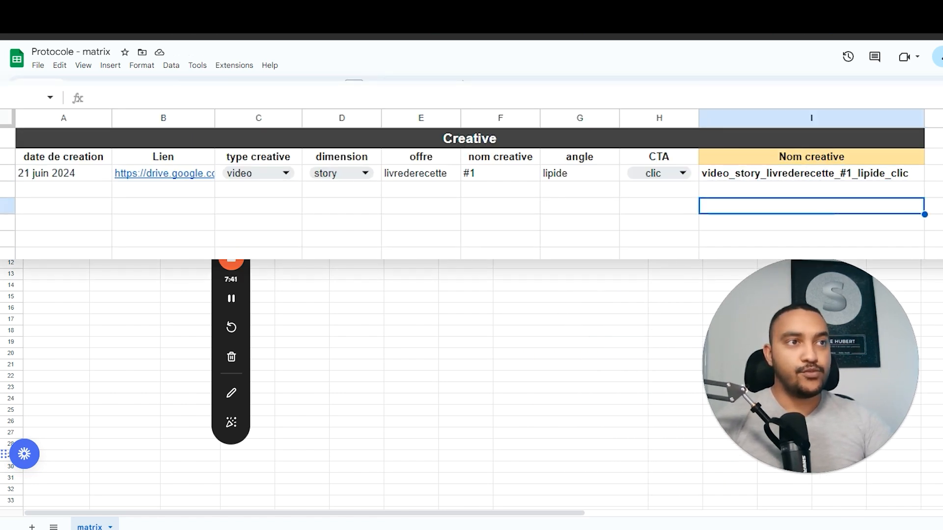
{"action": "left_click", "coordinate": [827, 179]}
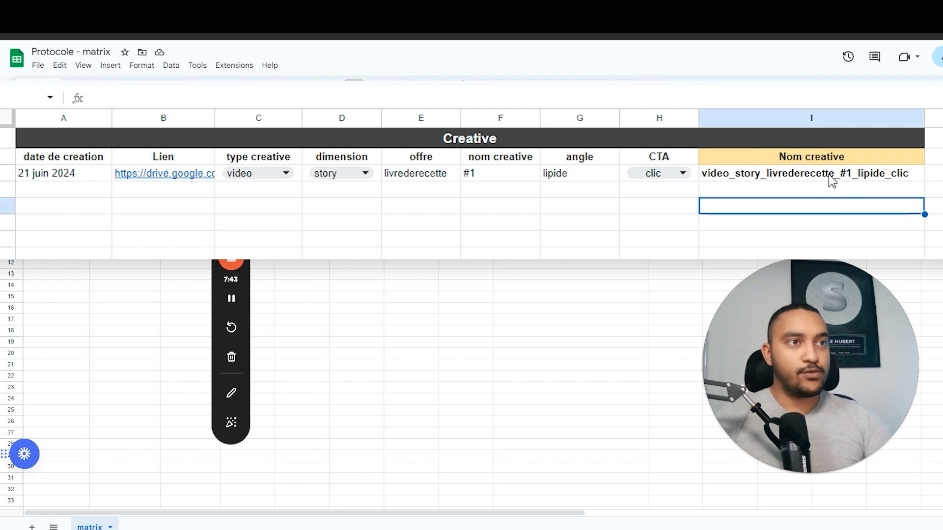
{"action": "left_click", "coordinate": [830, 179]}
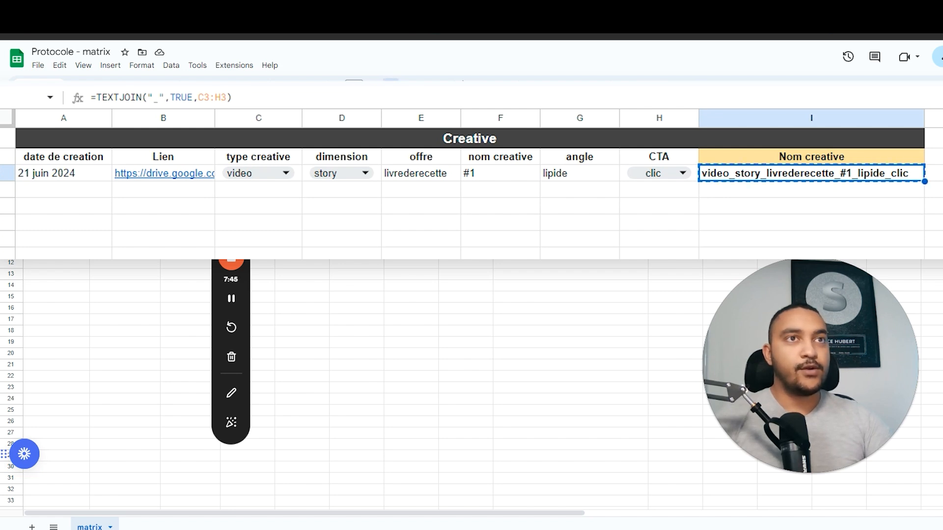
{"action": "key", "text": "ctrl+Tab"}
{"action": "left_click_drag", "start_coordinate": [236, 278], "coordinate": [617, 278]}
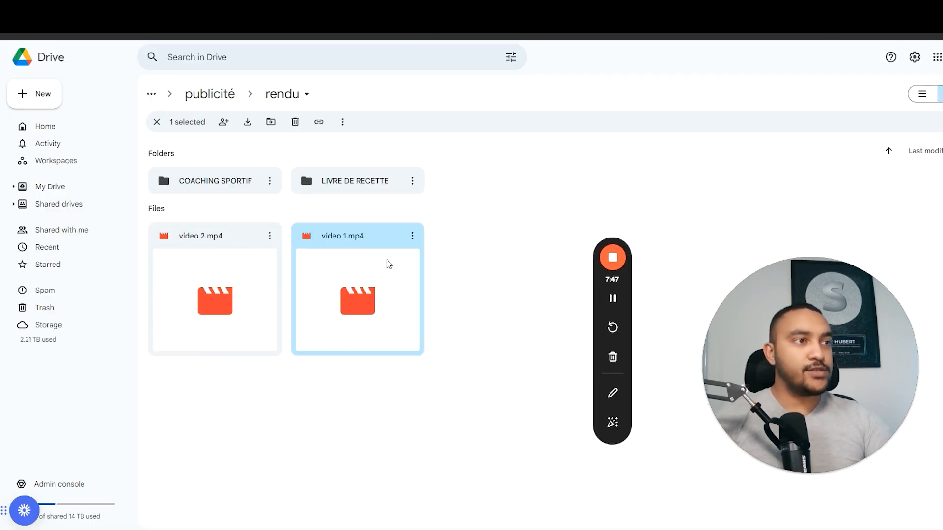
Step: Rename the video 1.mp4 file as video_story_livrederecette_#1_lipide_clic.mp4
{"action": "right_click", "coordinate": [388, 264]}
{"action": "left_click", "coordinate": [433, 310]}
{"action": "key", "text": "ctrl+v"}
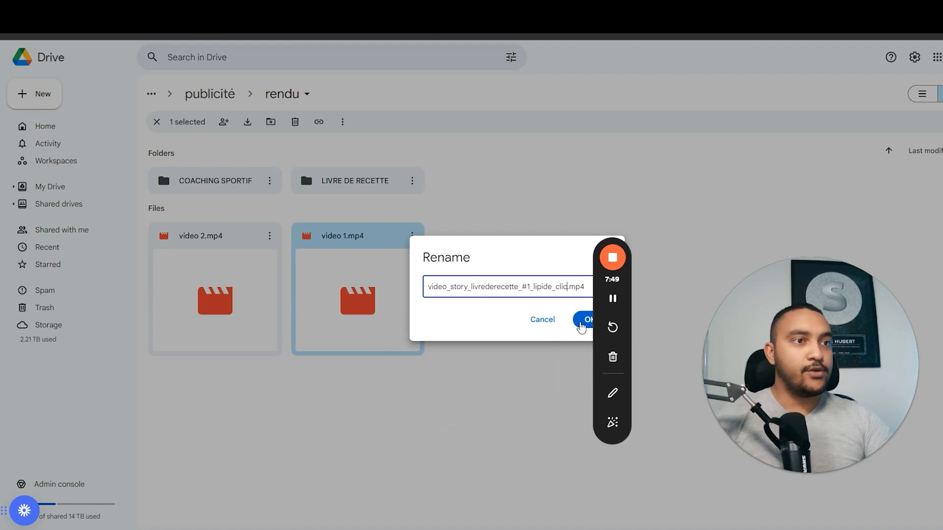
{"action": "left_click_drag", "start_coordinate": [598, 332], "coordinate": [702, 305]}
{"action": "left_click", "coordinate": [589, 322]}
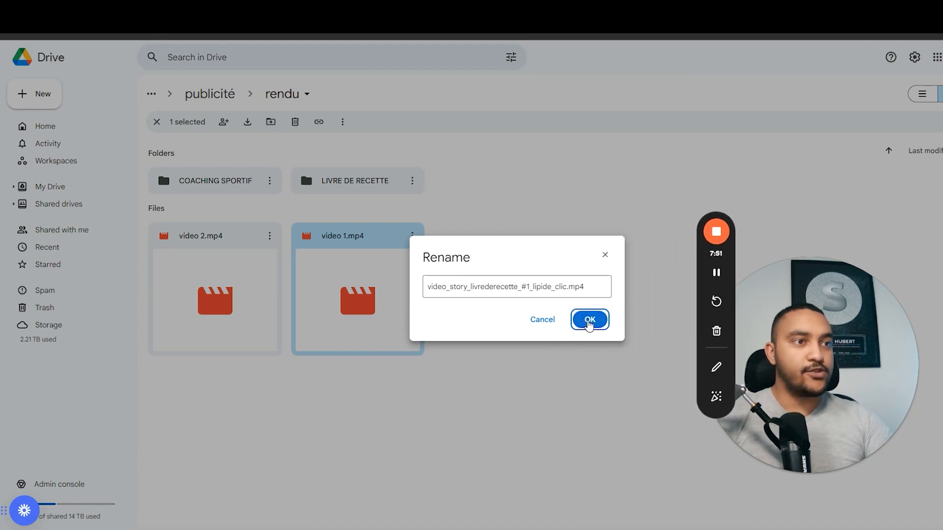
{"action": "left_click", "coordinate": [530, 299]}
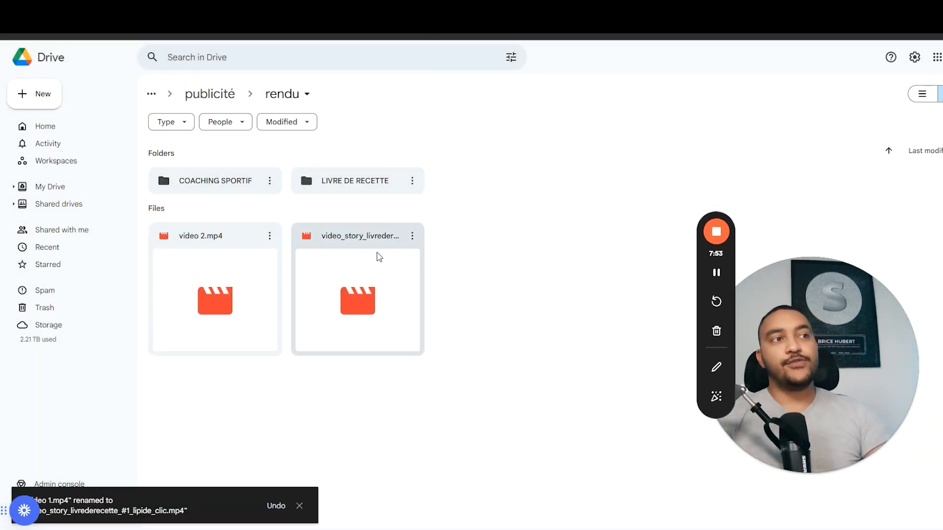
Step: Switch back to the matrix spreadsheet, check the file name in the preview of row 3's Lien, and copy that link
{"action": "left_click", "coordinate": [462, 15]}
{"action": "left_click", "coordinate": [130, 162]}
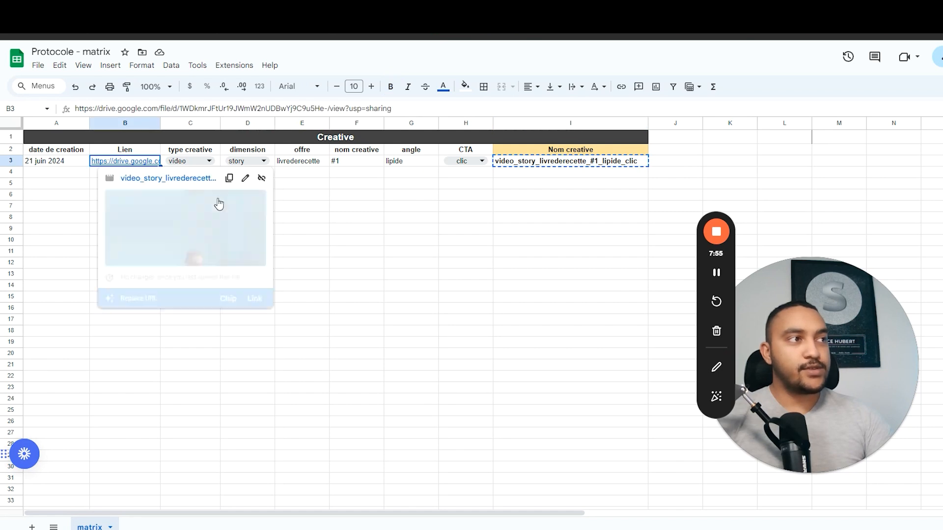
{"action": "left_click", "coordinate": [373, 218]}
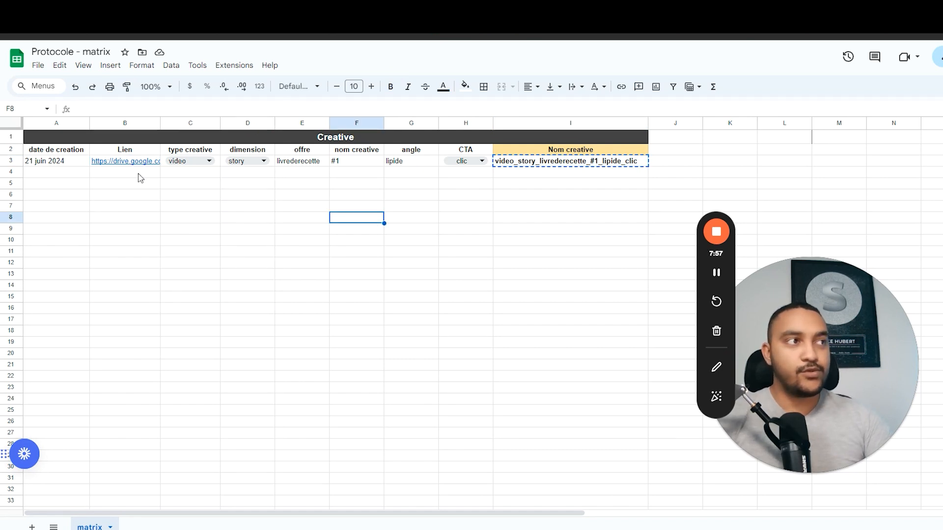
{"action": "left_click", "coordinate": [130, 162]}
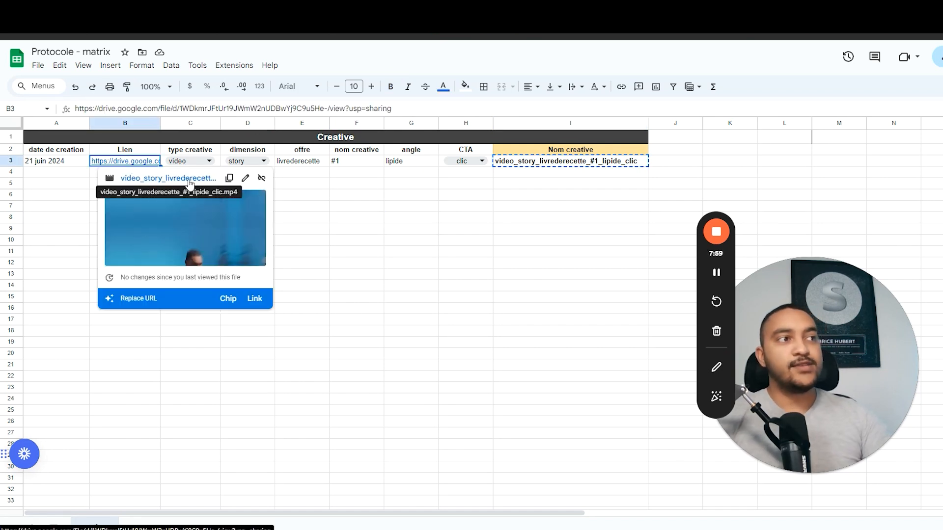
{"action": "left_click", "coordinate": [229, 178]}
{"action": "left_click", "coordinate": [397, 198]}
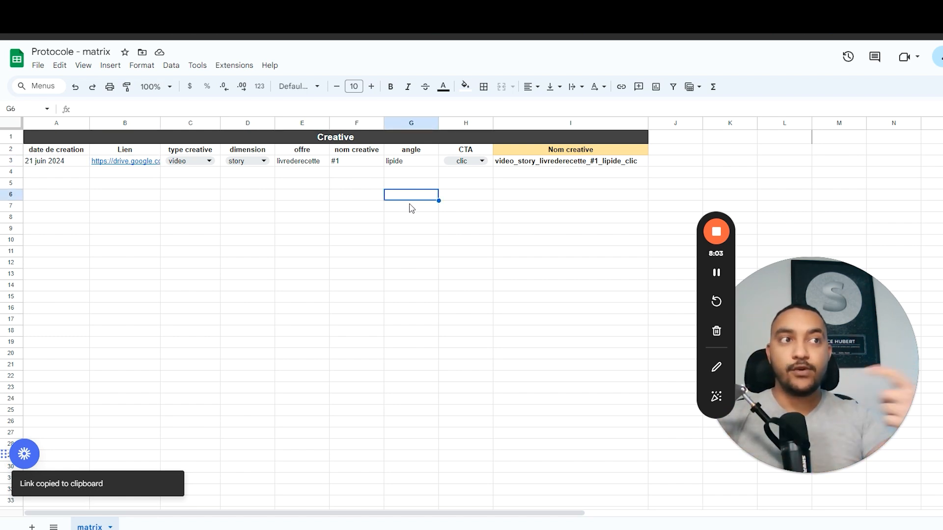
{"action": "left_click_drag", "start_coordinate": [803, 307], "coordinate": [872, 312]}
{"action": "left_click_drag", "start_coordinate": [732, 272], "coordinate": [932, 225]}
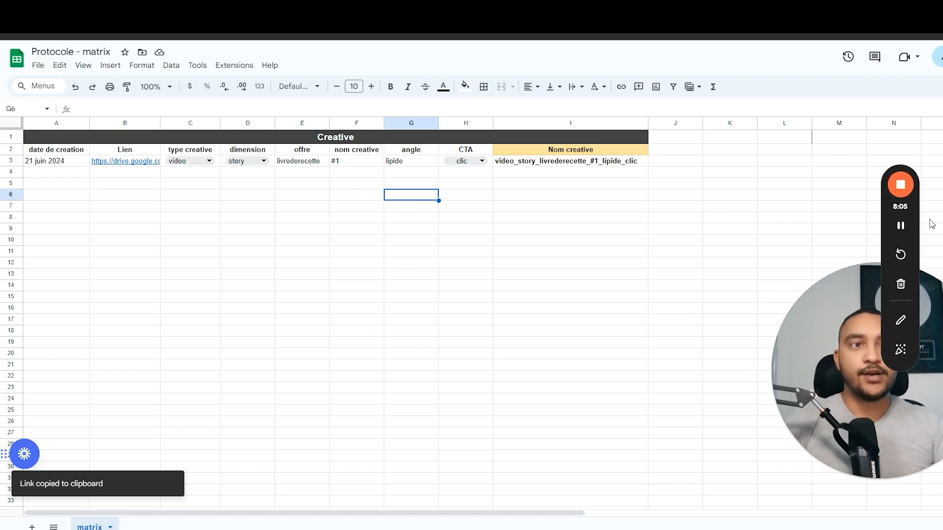
{"action": "left_click", "coordinate": [562, 192]}
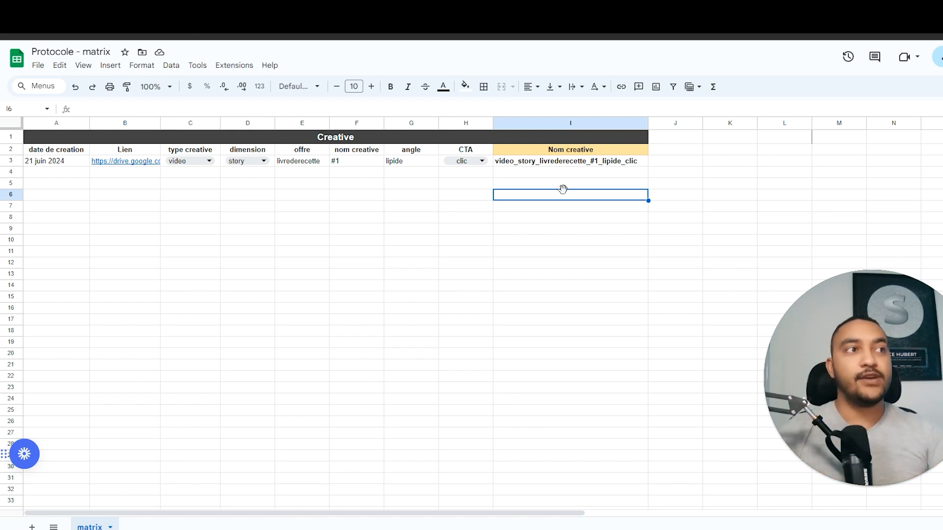
Step: Fill the date de creation cell of row 3 with green
{"action": "left_click", "coordinate": [68, 165]}
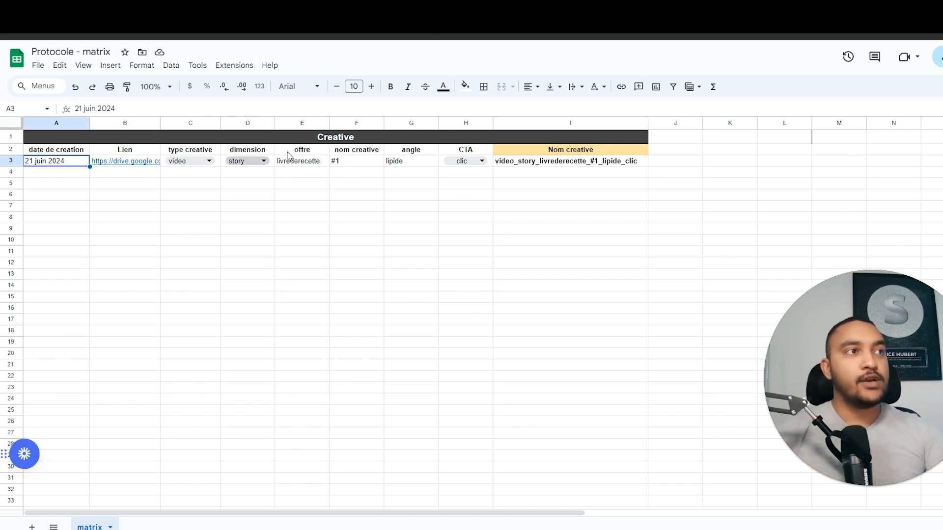
{"action": "left_click", "coordinate": [470, 91]}
{"action": "left_click", "coordinate": [512, 144]}
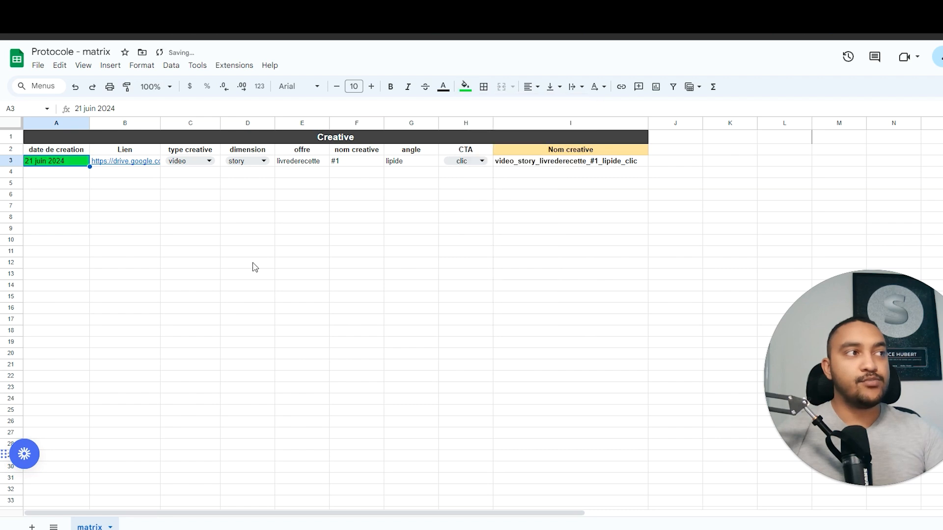
{"action": "left_click", "coordinate": [252, 263]}
Step: Remove the green fill from the date de creation cell of row 3
{"action": "left_click", "coordinate": [72, 165]}
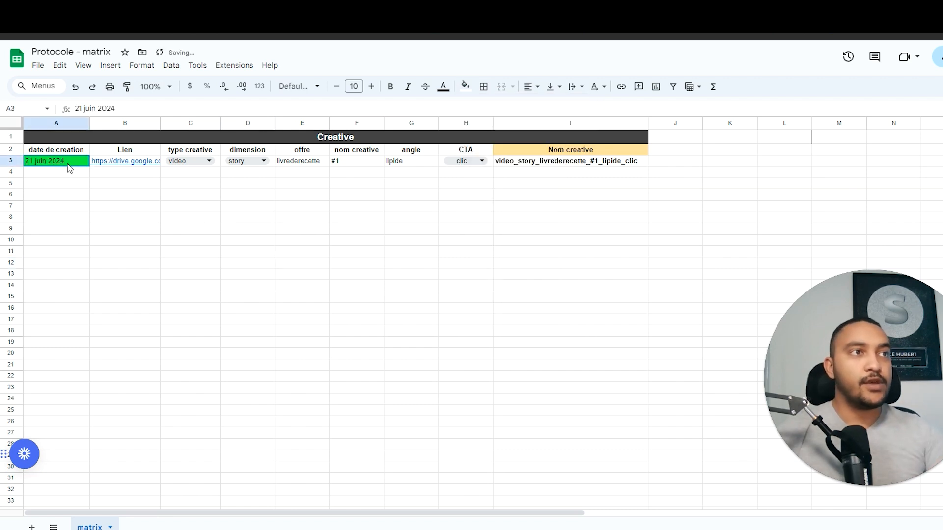
{"action": "left_click", "coordinate": [465, 87]}
{"action": "left_click", "coordinate": [472, 107]}
{"action": "left_click", "coordinate": [190, 217]}
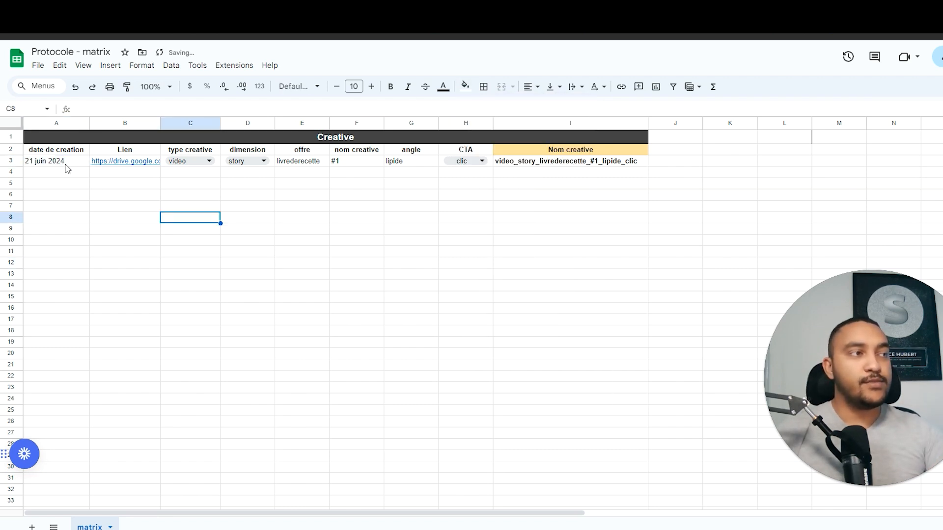
Step: Extend the row 3 entry, from date de creation through Nom creative, down into row 4
{"action": "left_click_drag", "start_coordinate": [74, 167], "coordinate": [649, 176]}
{"action": "left_click", "coordinate": [595, 231]}
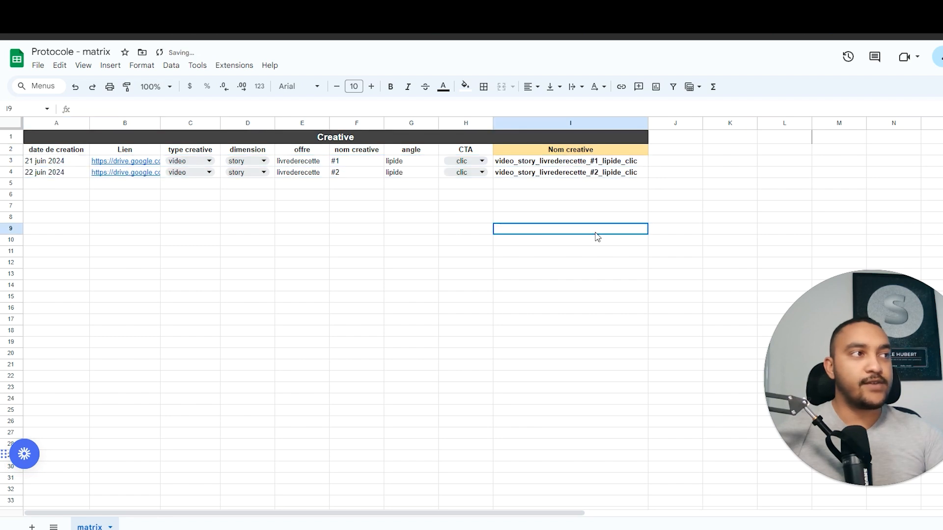
{"action": "left_click", "coordinate": [43, 173]}
{"action": "left_click", "coordinate": [47, 165]}
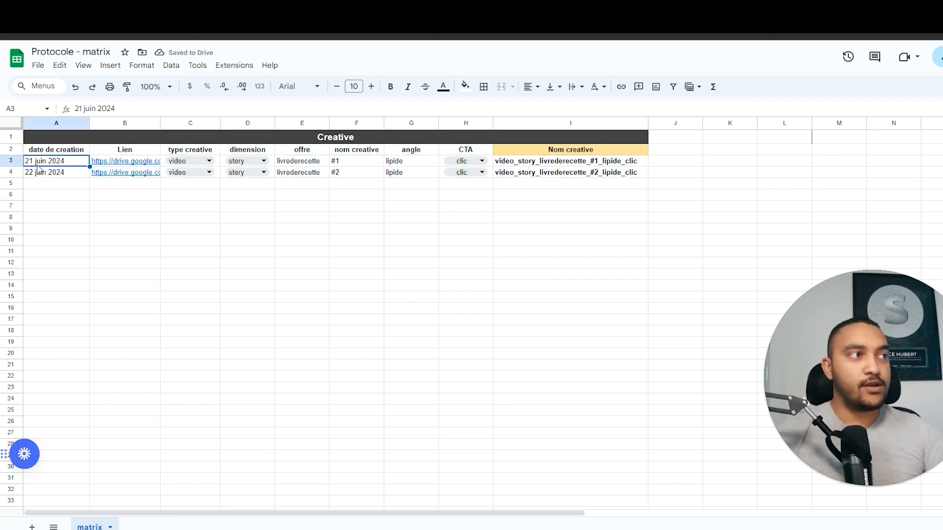
Step: Paste row 3's date de creation, 21 juin 2024, into row 4 and change row 4's nom creative to #3
{"action": "left_click", "coordinate": [45, 174]}
{"action": "key", "text": "ctrl+v"}
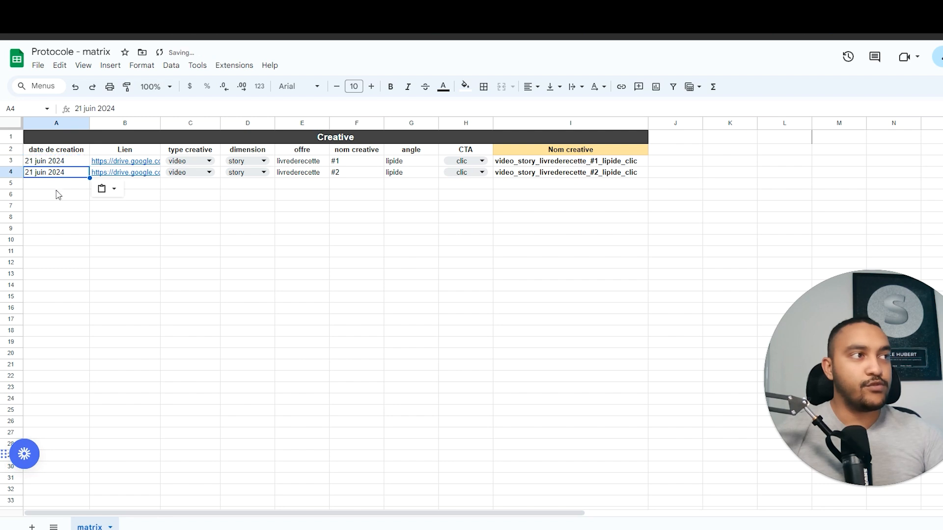
{"action": "left_click", "coordinate": [58, 195]}
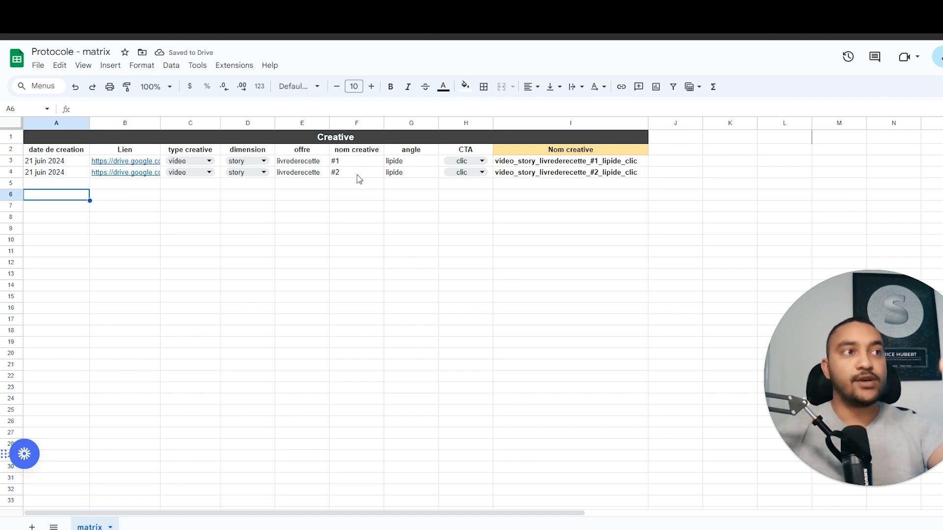
{"action": "double_click", "coordinate": [353, 173]}
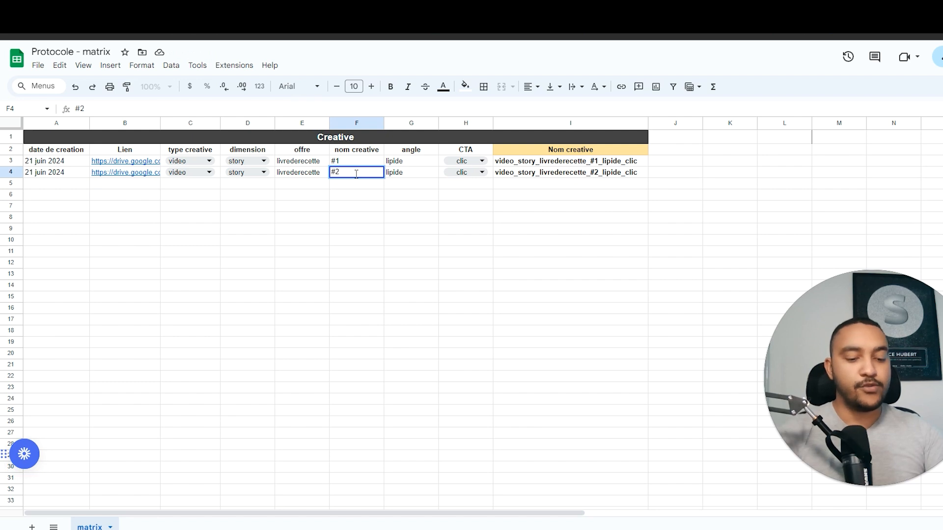
{"action": "key", "text": "BackSpace"}
{"action": "type", "text": "3"}
{"action": "key", "text": "Return"}
Step: Set row 4's offre to coaching sportif and its angle to cardio
{"action": "double_click", "coordinate": [298, 172]}
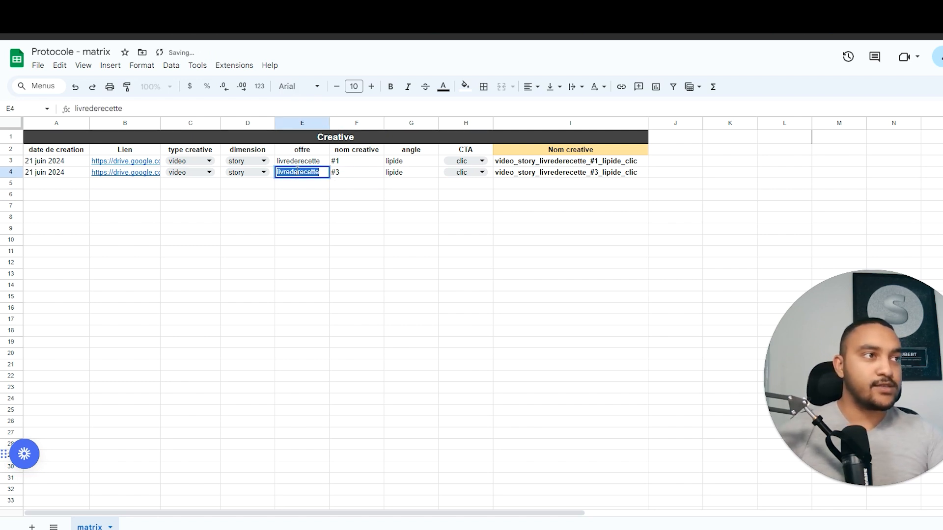
{"action": "type", "text": "coaching sportif"}
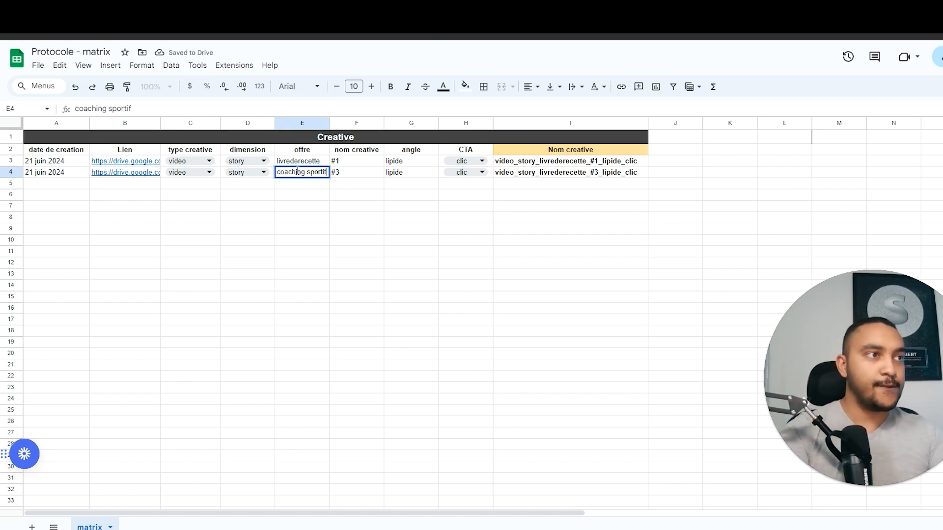
{"action": "left_click", "coordinate": [419, 240]}
{"action": "left_click", "coordinate": [418, 176]}
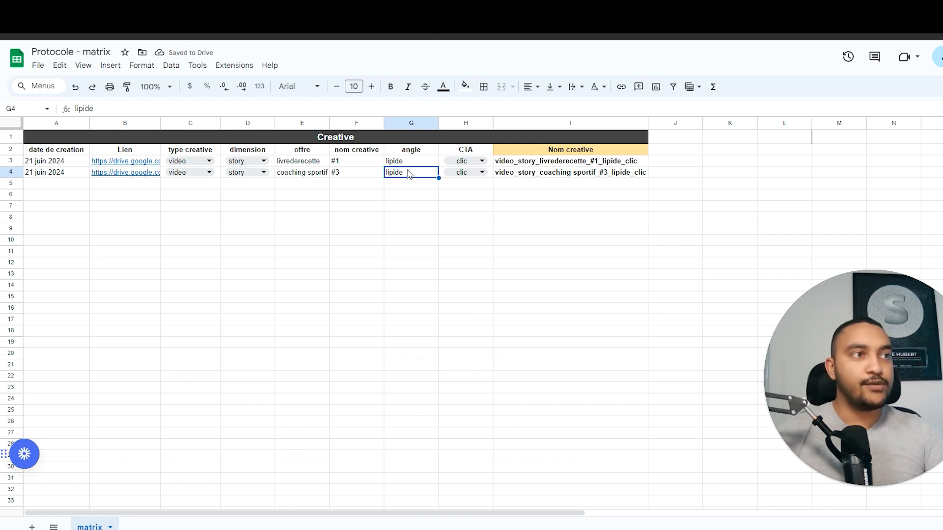
{"action": "double_click", "coordinate": [408, 172]}
{"action": "type", "text": "o"}
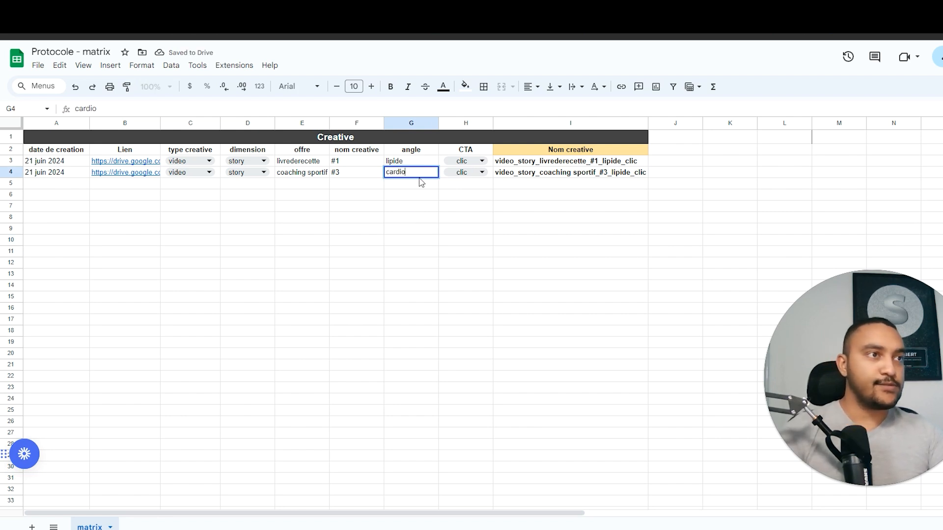
{"action": "key", "text": "Return"}
Step: Clear the Lien cell of row 4
{"action": "left_click", "coordinate": [136, 174]}
{"action": "key", "text": "Delete"}
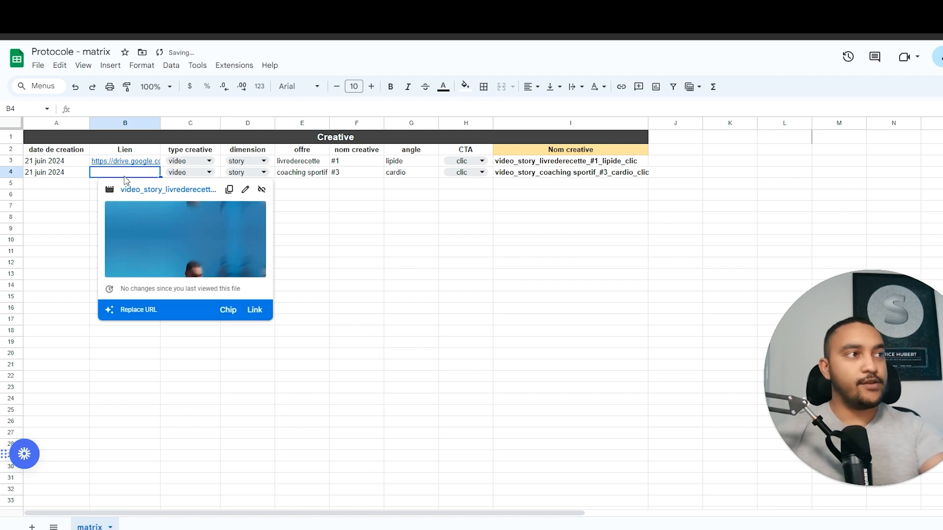
{"action": "left_click", "coordinate": [369, 240]}
{"action": "left_click", "coordinate": [144, 176]}
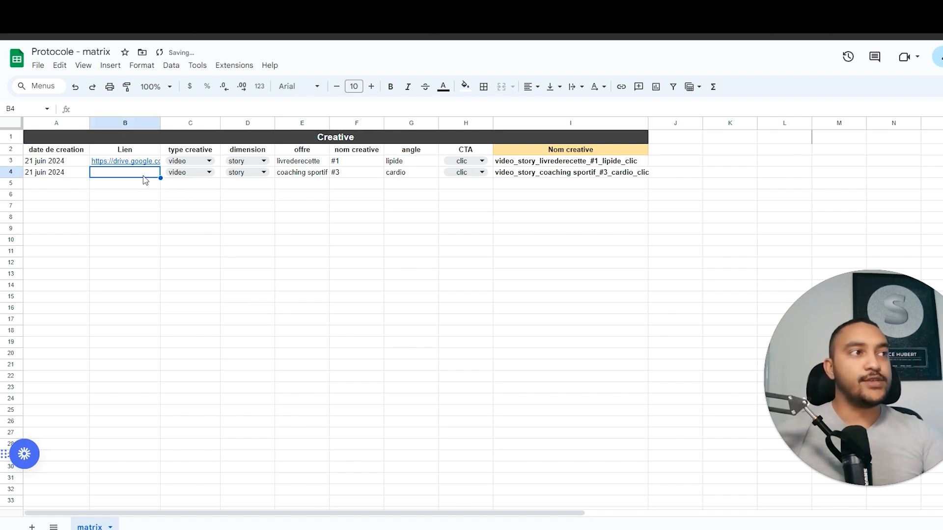
{"action": "left_click", "coordinate": [466, 241]}
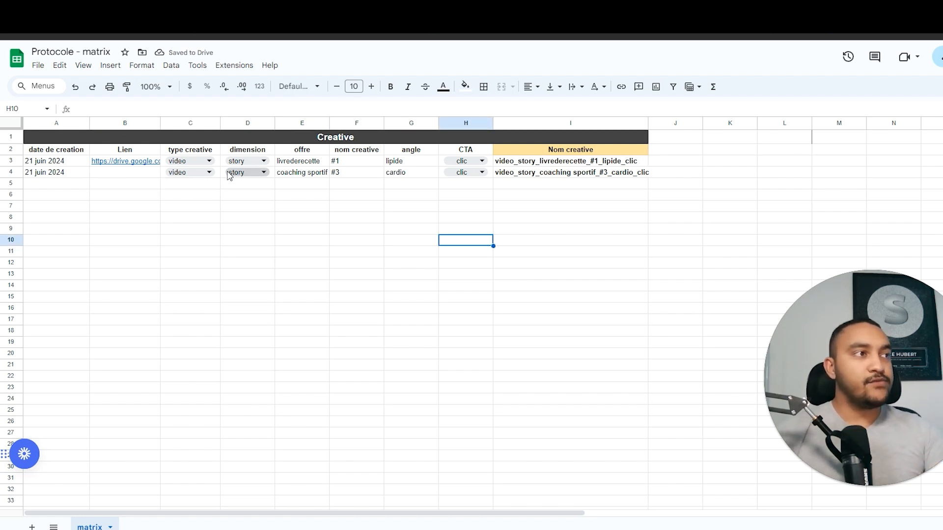
Step: Extend the row 4 entry down through row 6 and paste a copy of the row 3 entry into row 7
{"action": "left_click_drag", "start_coordinate": [58, 175], "coordinate": [646, 200]}
{"action": "left_click", "coordinate": [614, 229]}
{"action": "left_click_drag", "start_coordinate": [46, 161], "coordinate": [614, 161]}
{"action": "key", "text": "ctrl+c"}
{"action": "left_click", "coordinate": [54, 206]}
{"action": "key", "text": "ctrl+v"}
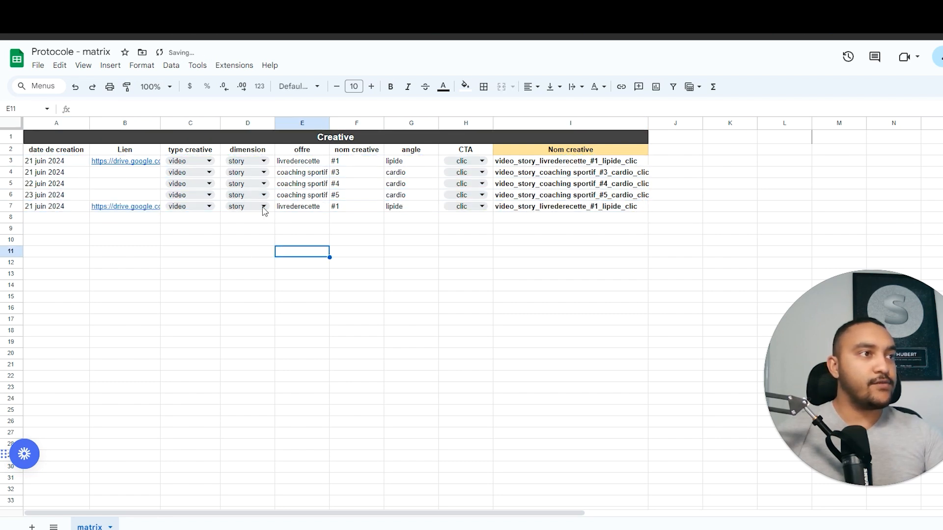
Step: Extend the row 7 entry down through row 9 and fill rows 10 to 12 with coaching sportif entries numbered #5 to #7
{"action": "left_click_drag", "start_coordinate": [69, 206], "coordinate": [646, 231]}
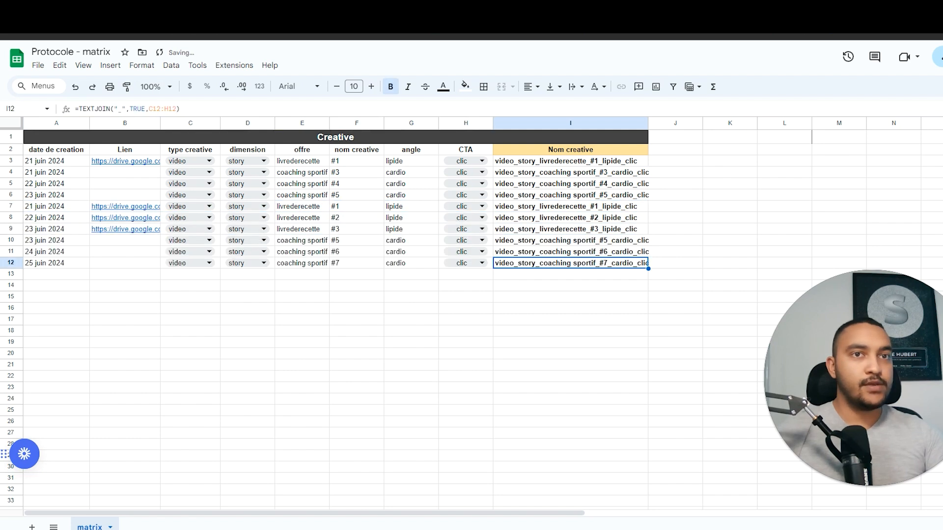
{"action": "left_click", "coordinate": [718, 244]}
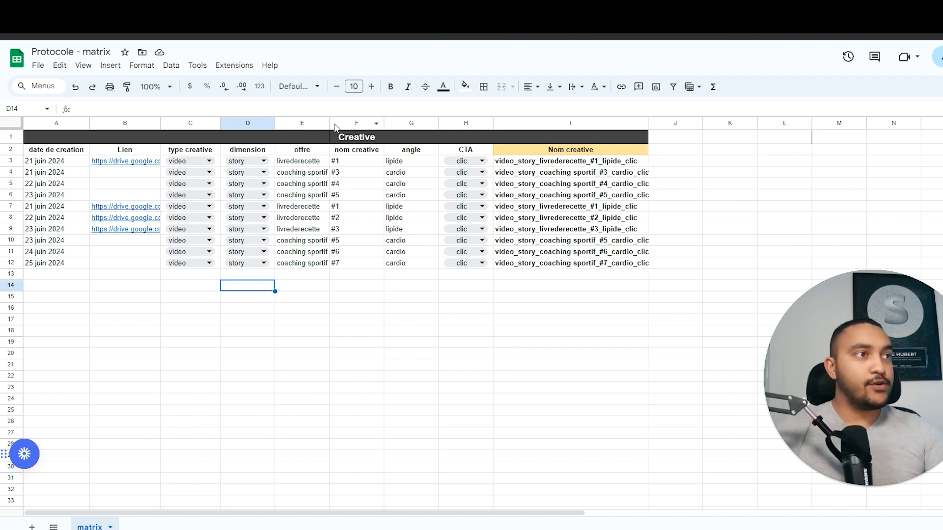
{"action": "left_click", "coordinate": [302, 122]}
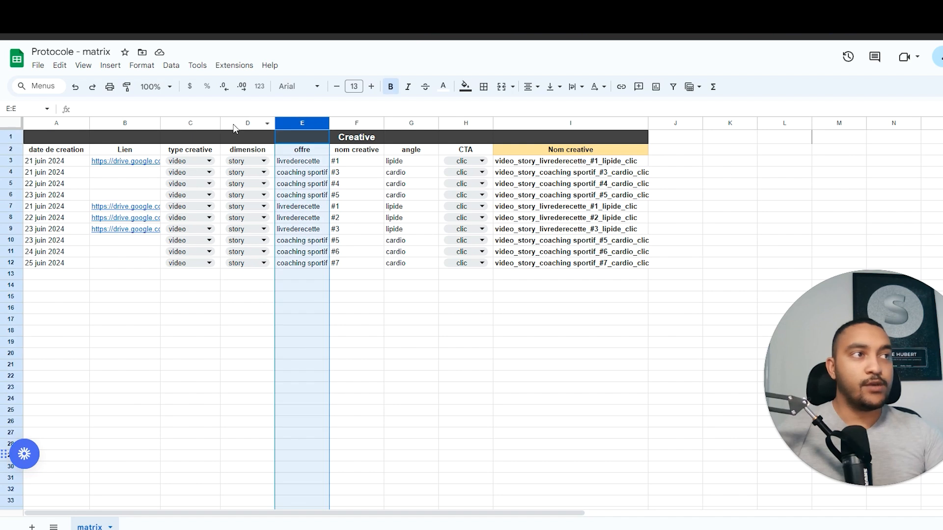
{"action": "left_click_drag", "start_coordinate": [236, 123], "coordinate": [467, 123]}
{"action": "left_click", "coordinate": [395, 308]}
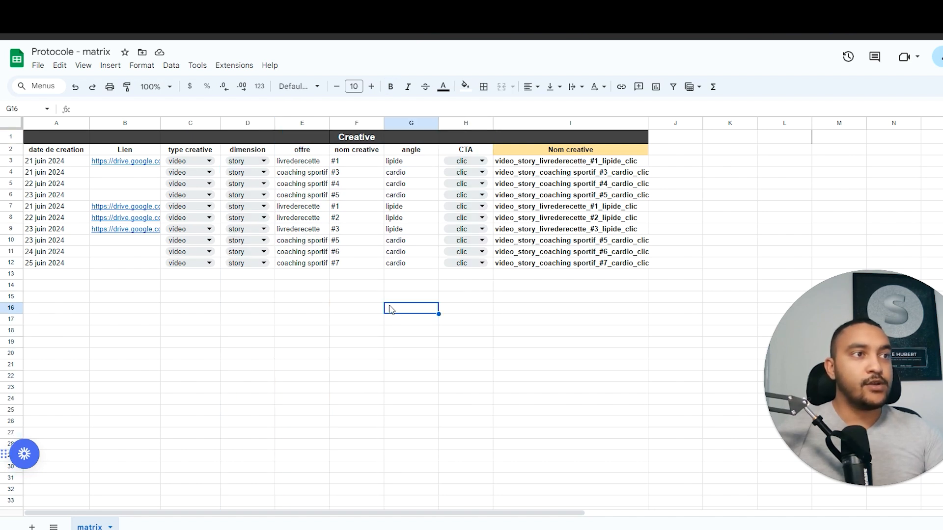
Step: Create a filter on the offre column
{"action": "left_click", "coordinate": [310, 124]}
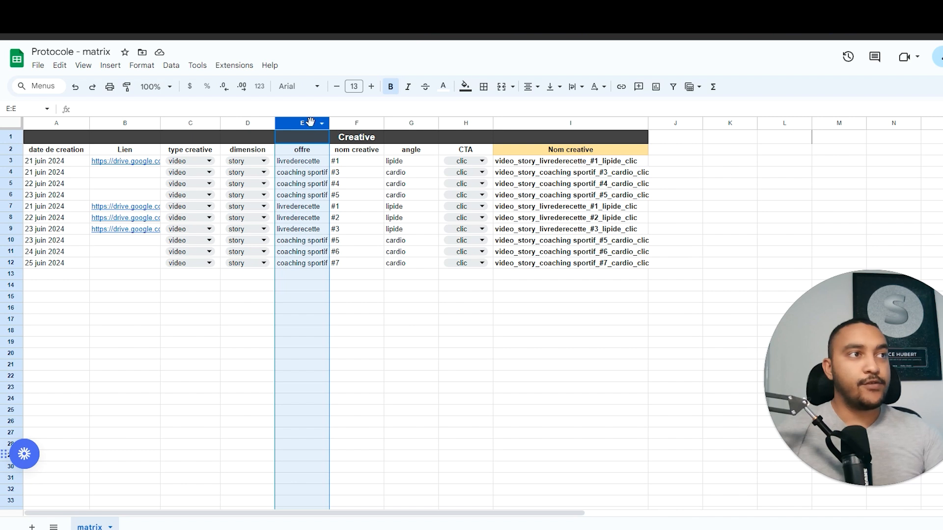
{"action": "right_click", "coordinate": [310, 124]}
{"action": "left_click", "coordinate": [368, 327]}
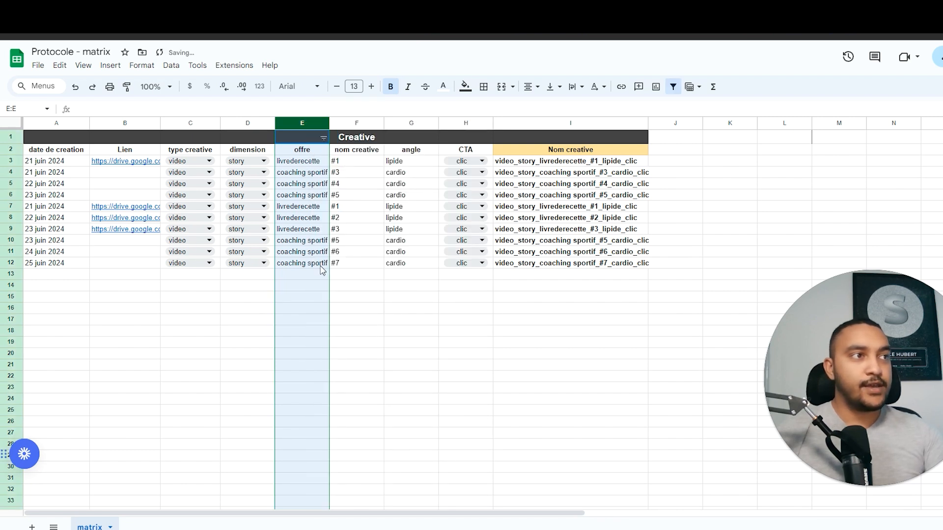
Step: Filter the offre column to coaching sportif only, excluding livrederecette, offre and blanks
{"action": "left_click", "coordinate": [323, 139]}
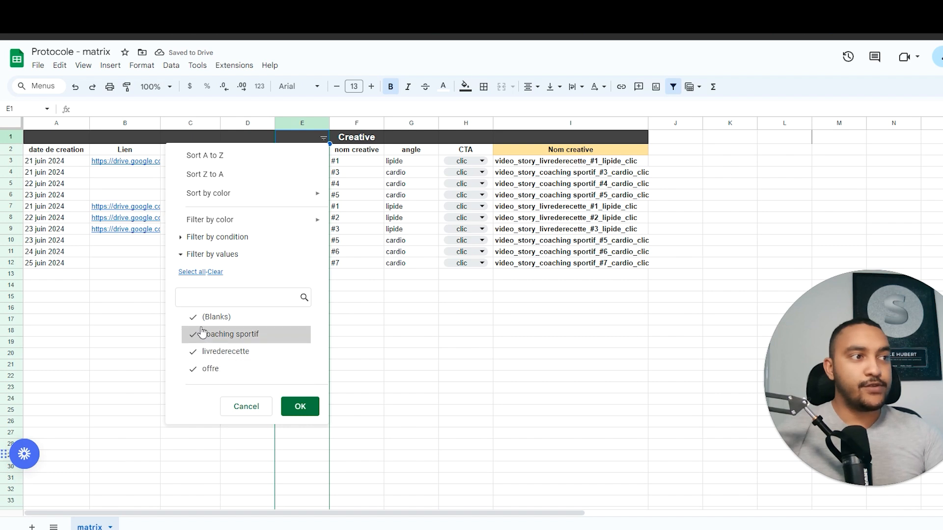
{"action": "left_click", "coordinate": [195, 354]}
{"action": "left_click", "coordinate": [197, 372]}
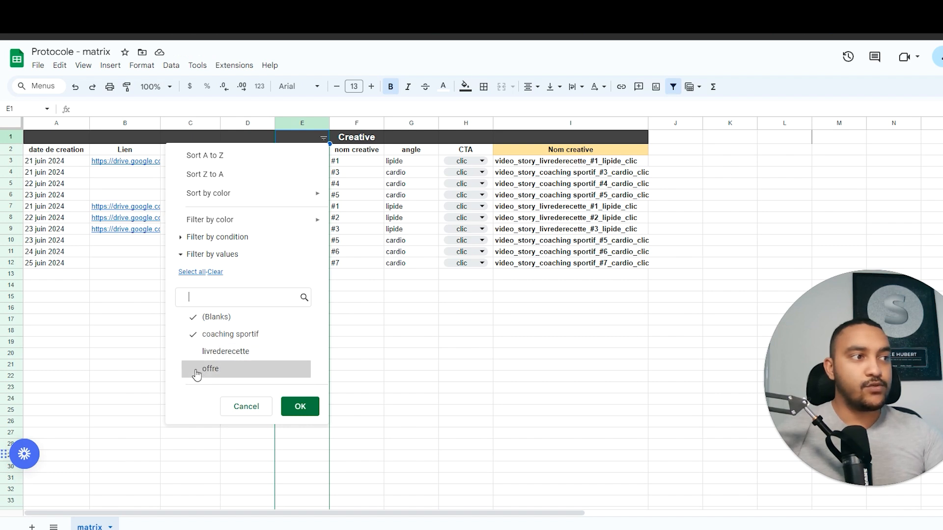
{"action": "left_click", "coordinate": [197, 318]}
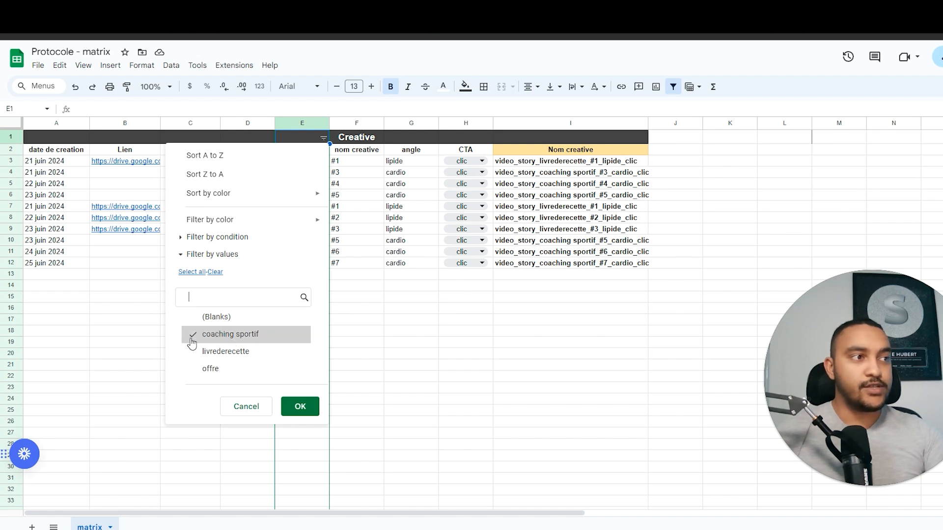
{"action": "left_click", "coordinate": [299, 407]}
{"action": "left_click", "coordinate": [307, 207]}
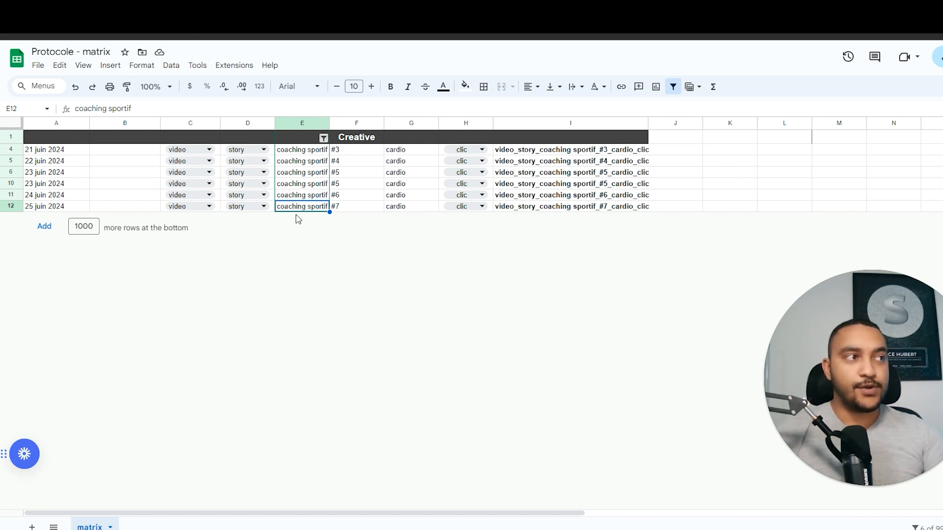
Step: Include blanks, livrederecette and offre again in the offre column's filter values
{"action": "left_click", "coordinate": [324, 139]}
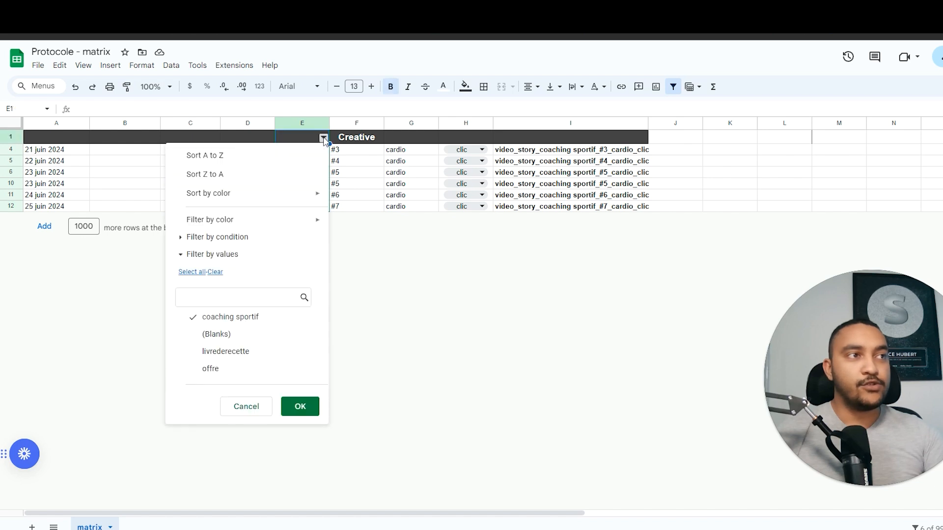
{"action": "left_click", "coordinate": [219, 337]}
{"action": "left_click", "coordinate": [228, 352]}
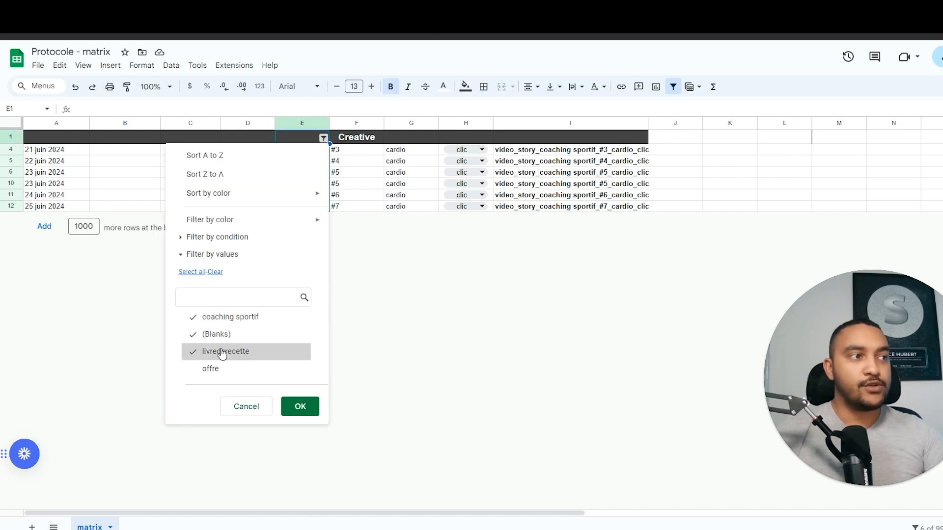
{"action": "left_click", "coordinate": [210, 368]}
{"action": "left_click", "coordinate": [300, 406]}
{"action": "left_click", "coordinate": [430, 333]}
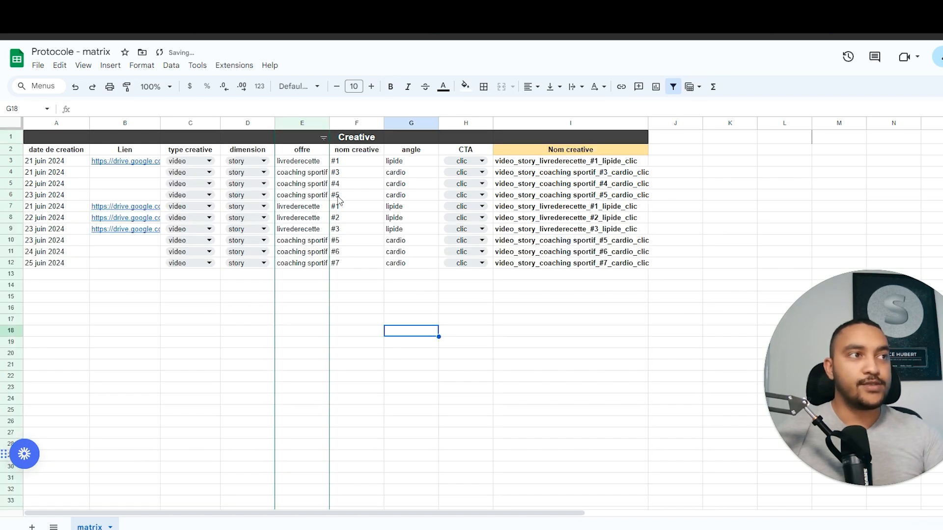
{"action": "left_click", "coordinate": [241, 123]}
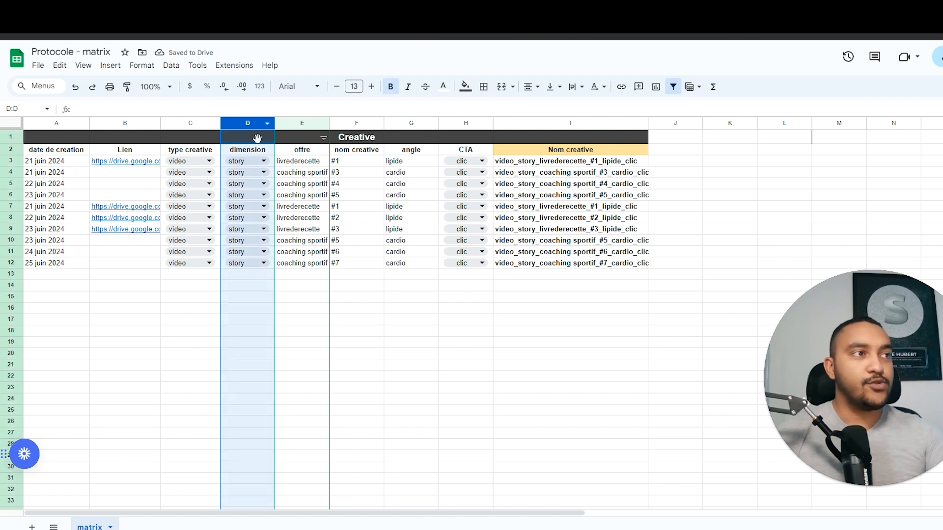
{"action": "left_click", "coordinate": [392, 332]}
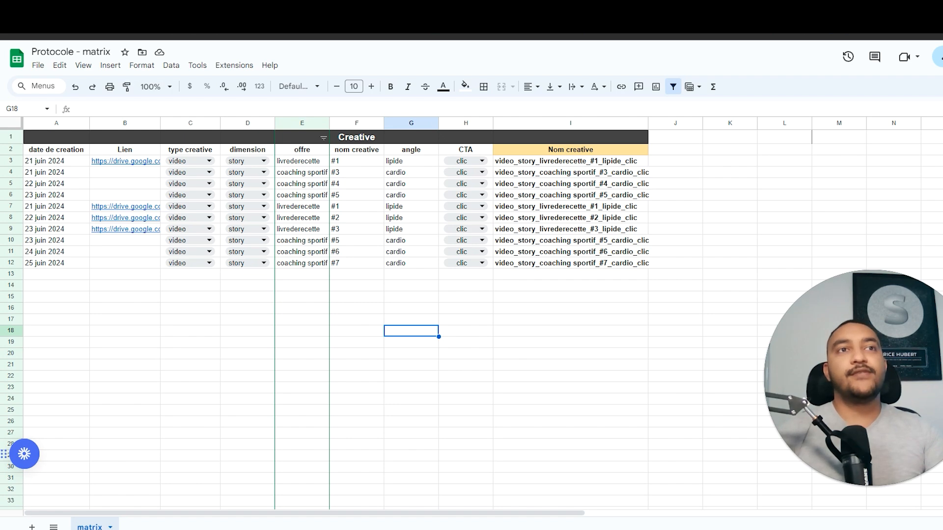
Step: Switch to the Google Slides presentation about organizing ads and show the third slide, Contenus exclusifs
{"action": "left_click", "coordinate": [746, 10]}
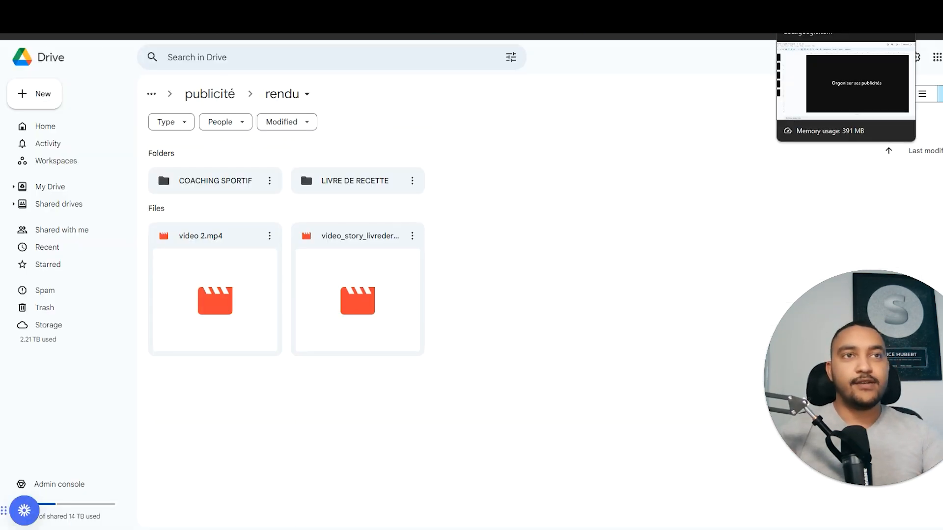
{"action": "left_click", "coordinate": [830, 15]}
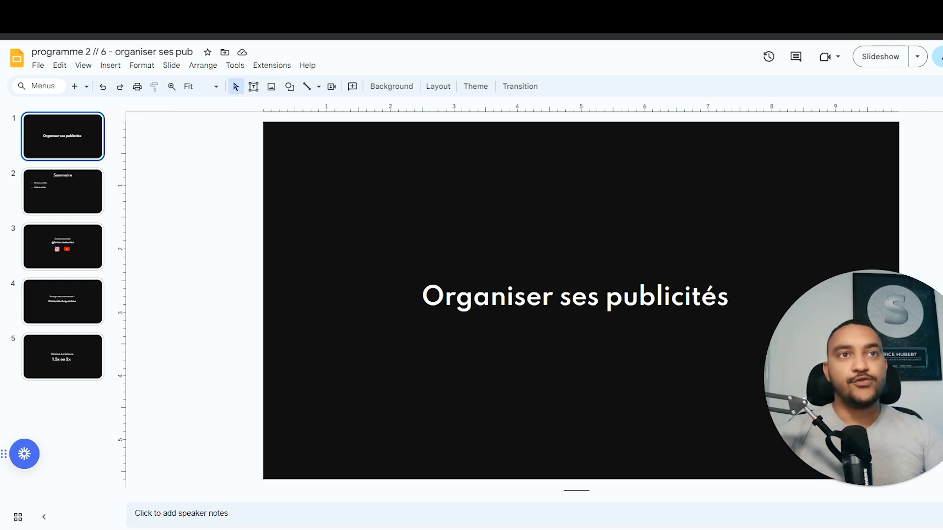
{"action": "left_click", "coordinate": [862, 22]}
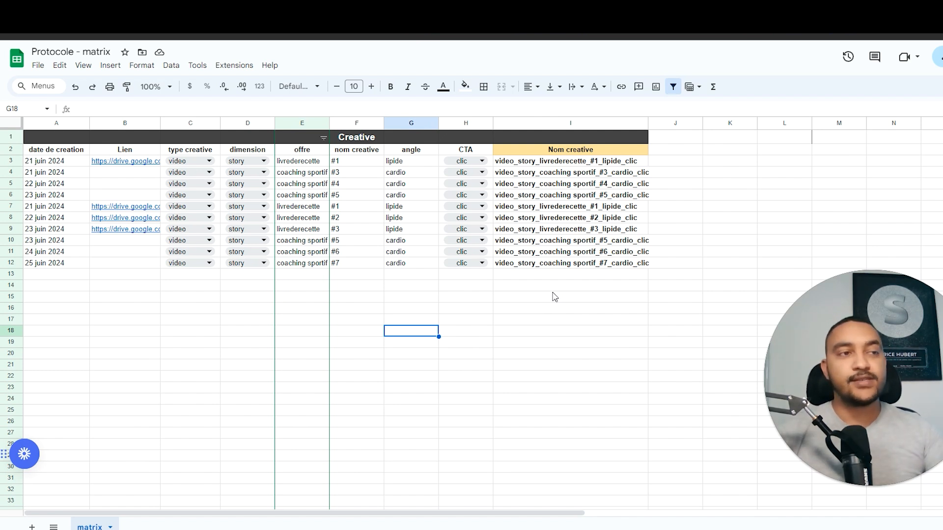
{"action": "left_click", "coordinate": [566, 162]}
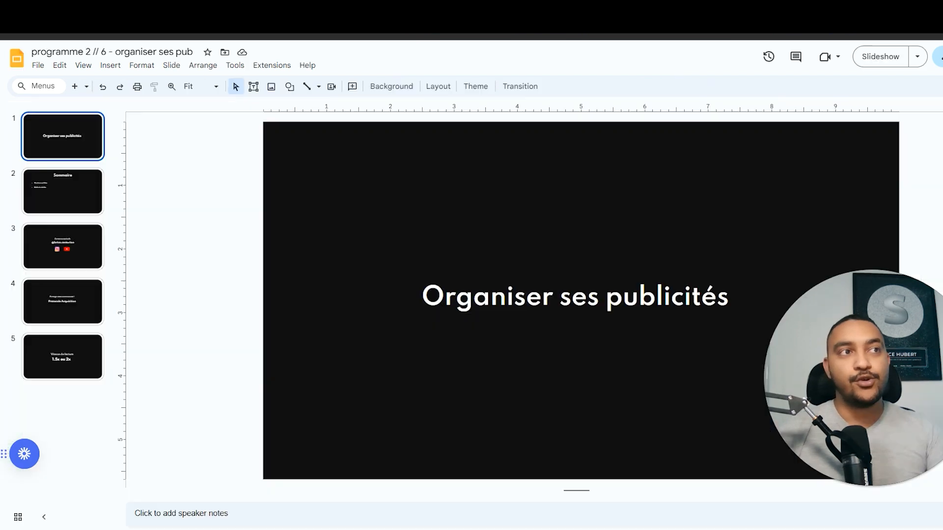
{"action": "left_click", "coordinate": [84, 245]}
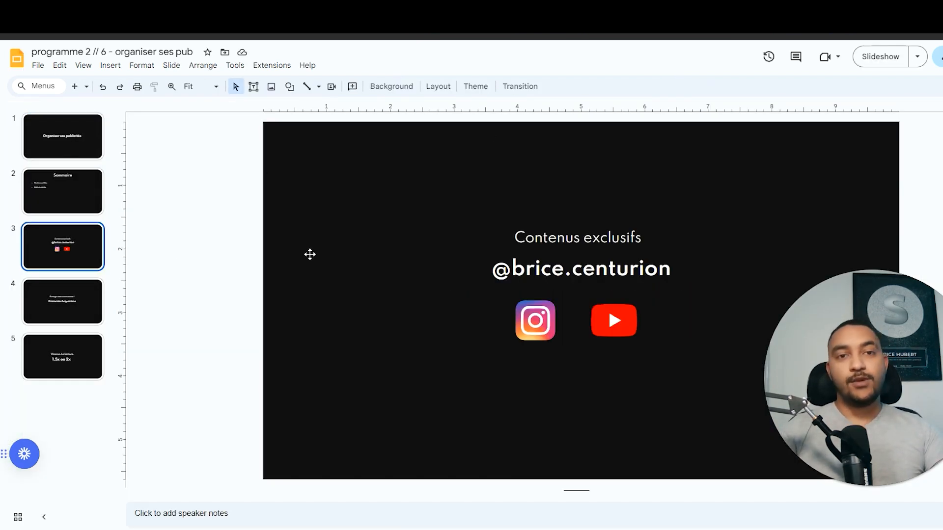